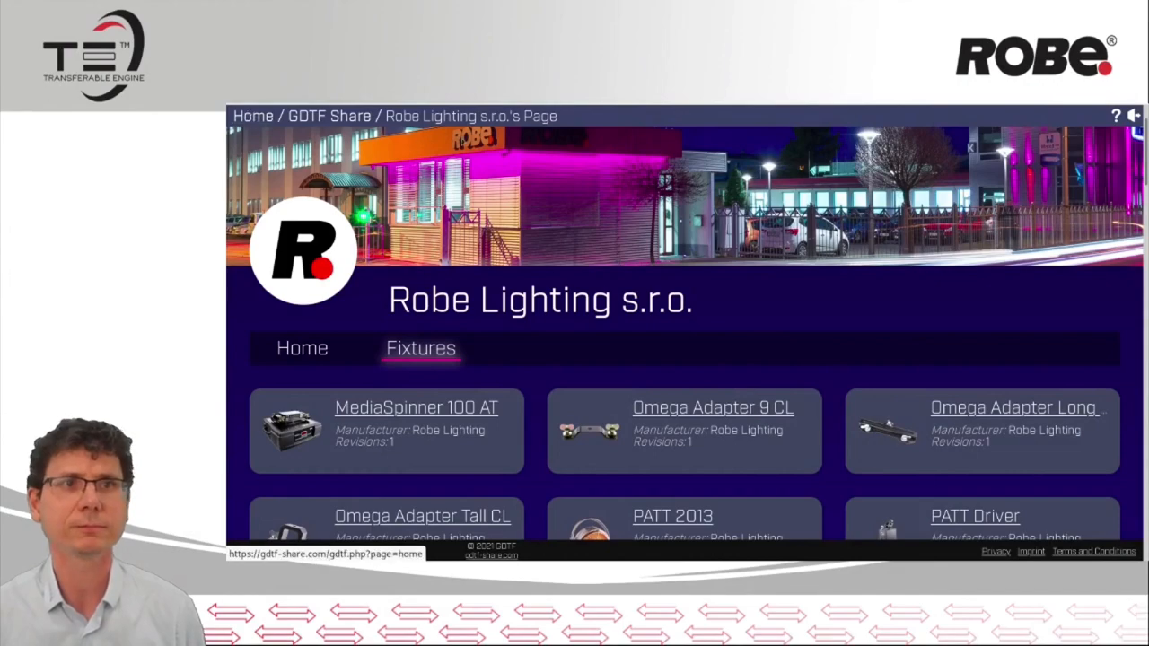
Browse the fixtures published on the Robe Lighting s.r.o. manufacturer page
scroll(688, 404, down, 3)
scroll(685, 401, down, 15)
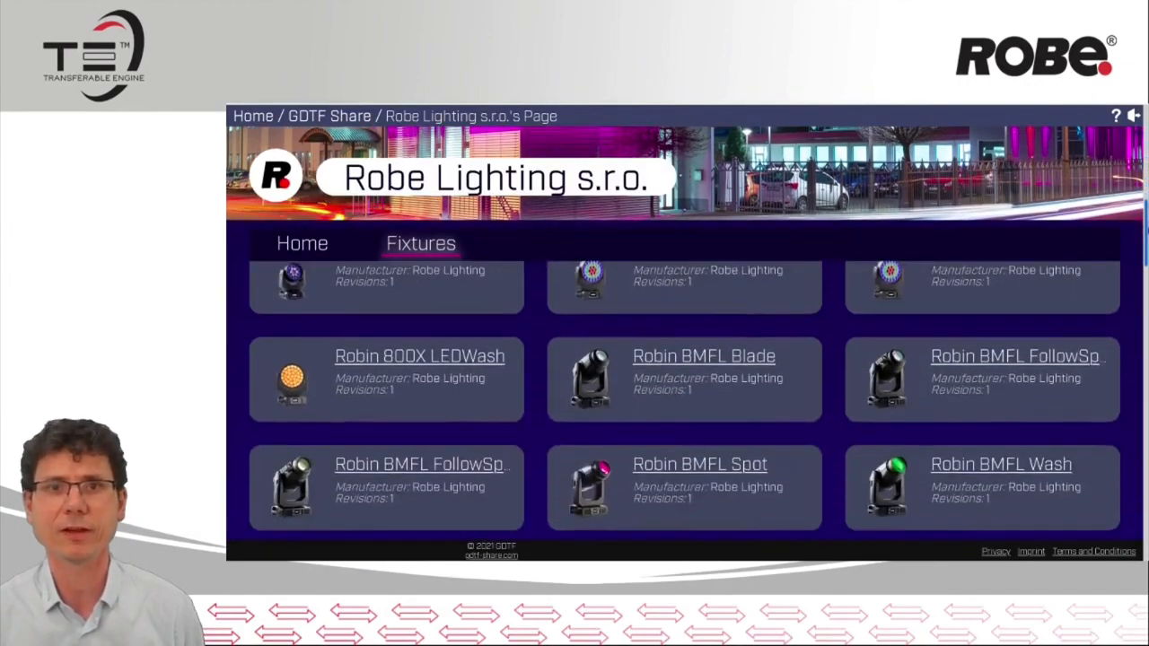
drag(1148, 389, 1148, 183)
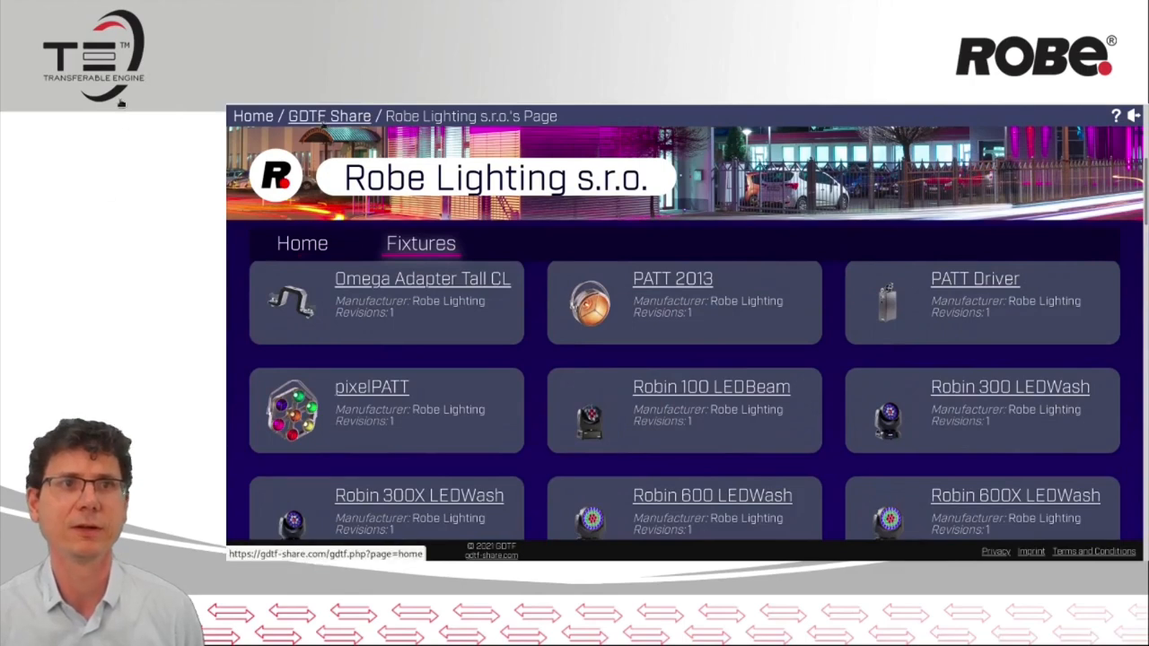
Go from the manufacturer page to GDTF Share and log in to the account
click(330, 116)
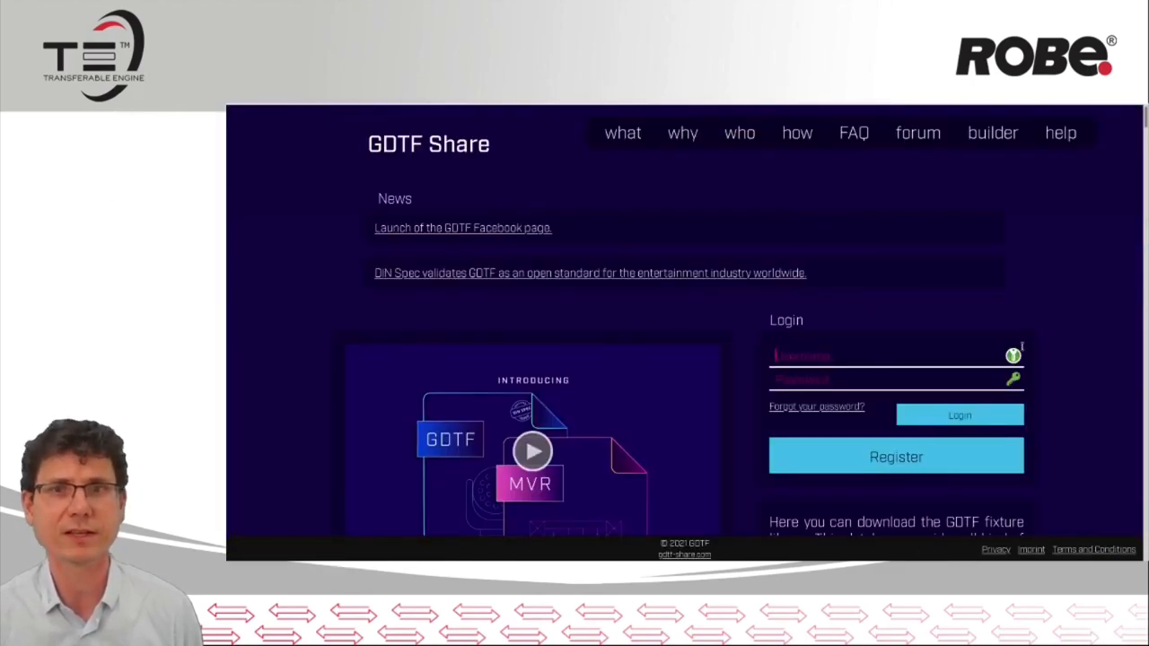
click(954, 415)
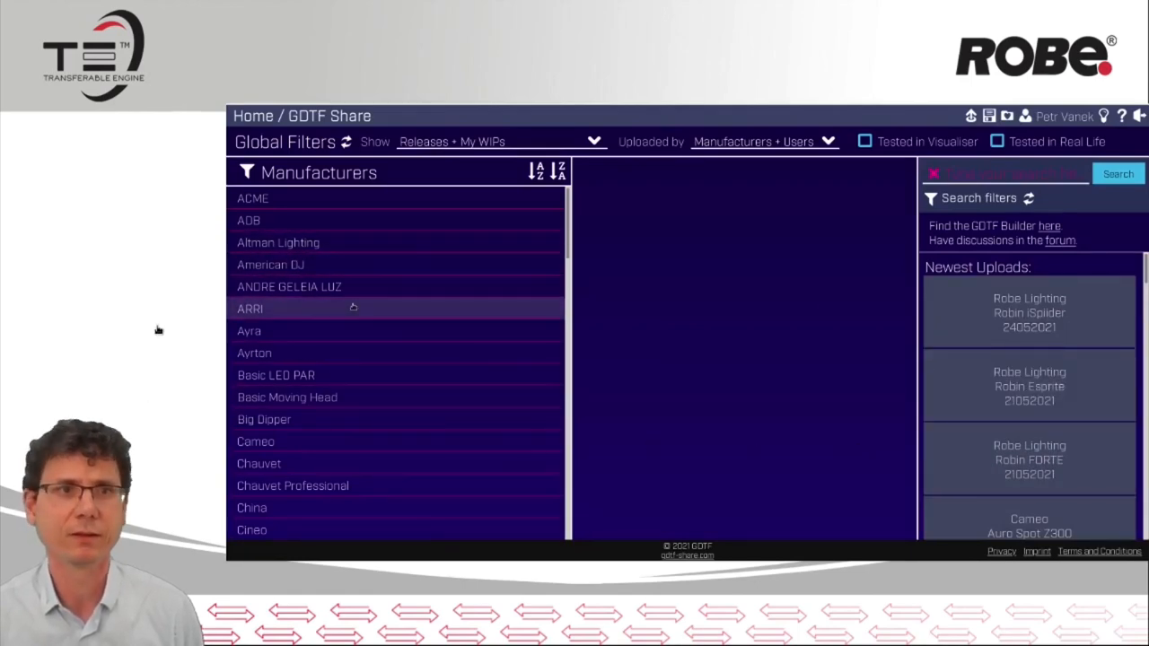
Look through the manufacturers list and select the Robin iSpiider entry among the newest uploads
scroll(354, 310, down, 10)
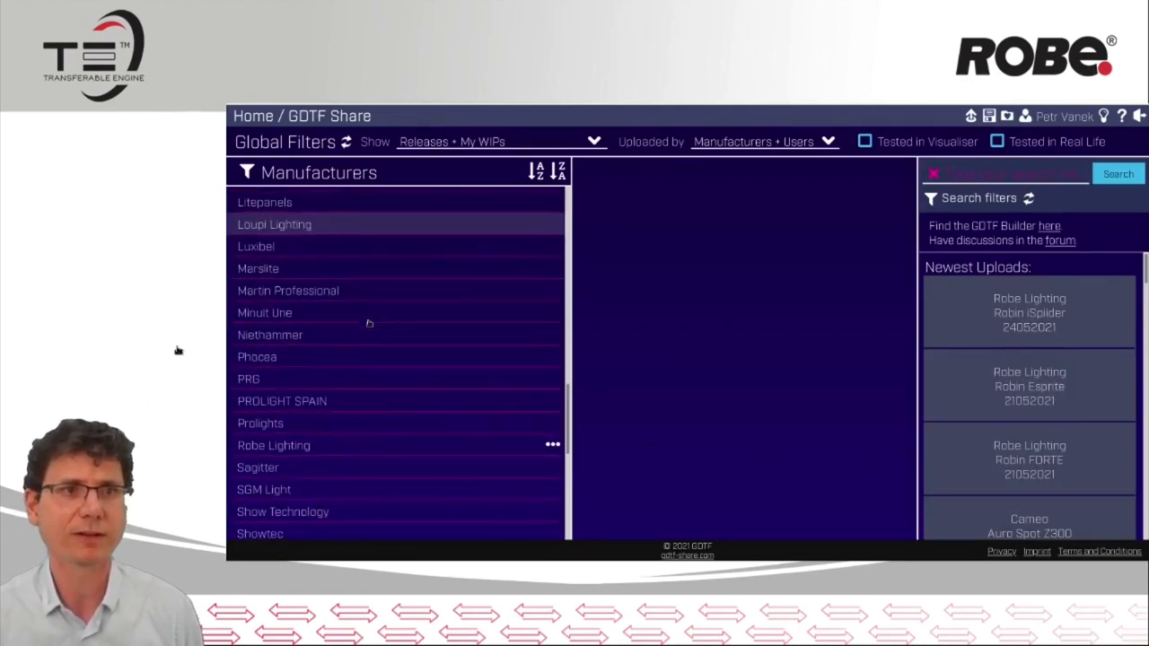
scroll(368, 325, down, 3)
scroll(368, 328, up, 10)
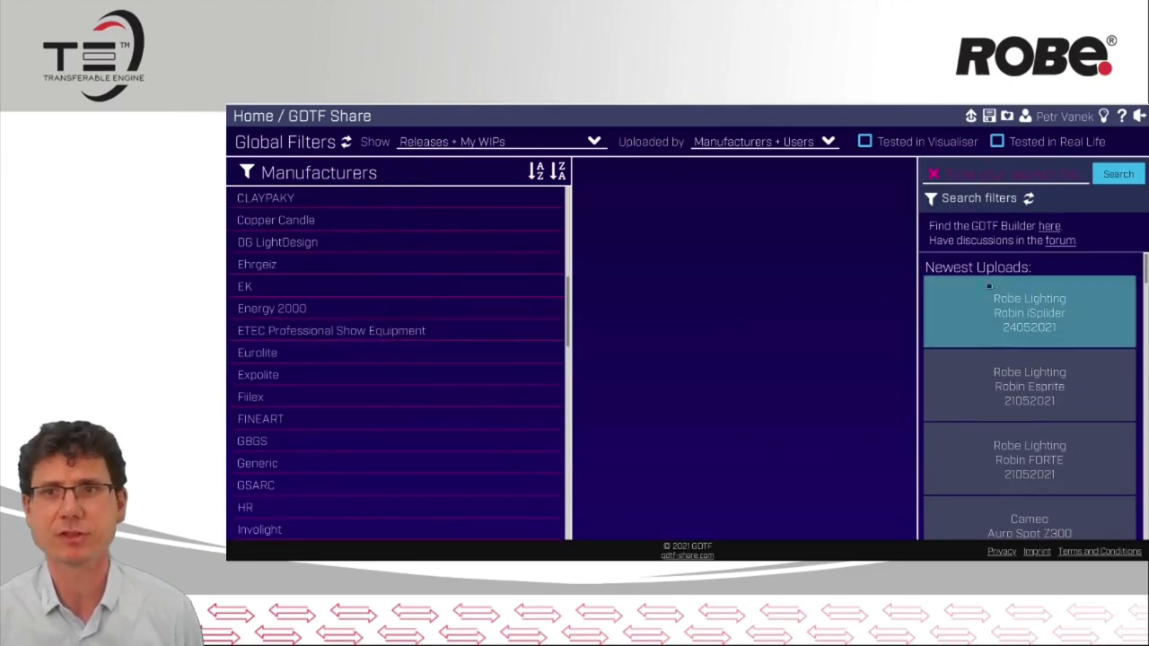
click(1023, 313)
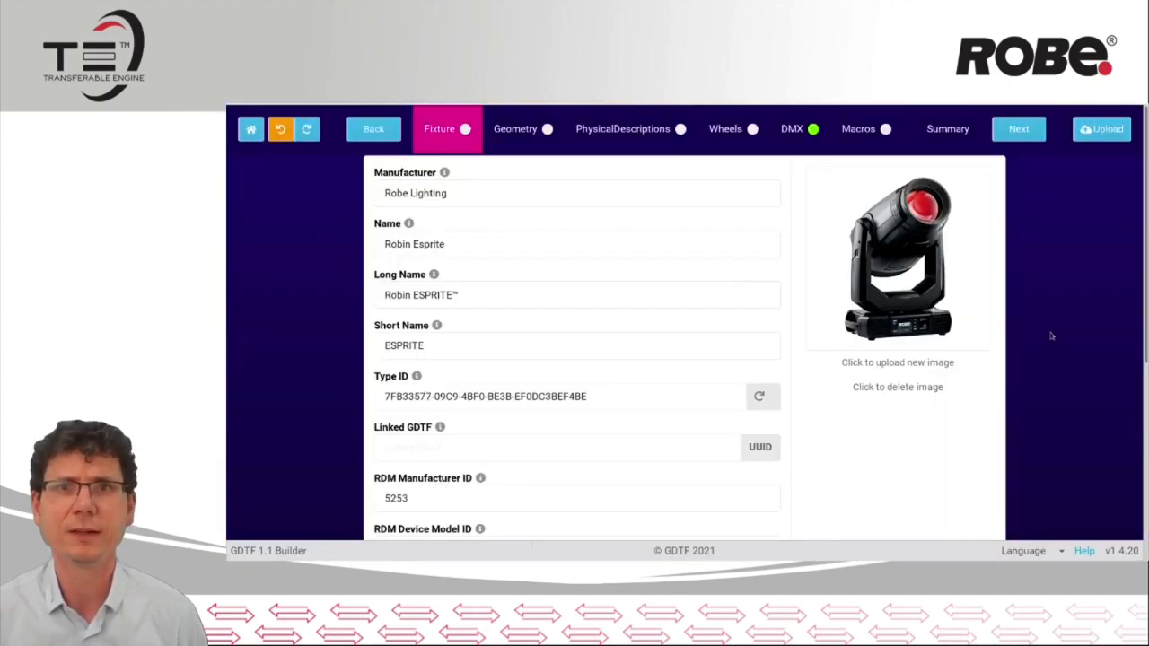
Review the Robin Esprite's general fixture data, from names and RDM IDs to description, operating temperatures, weight and leg height
scroll(684, 350, down, 4)
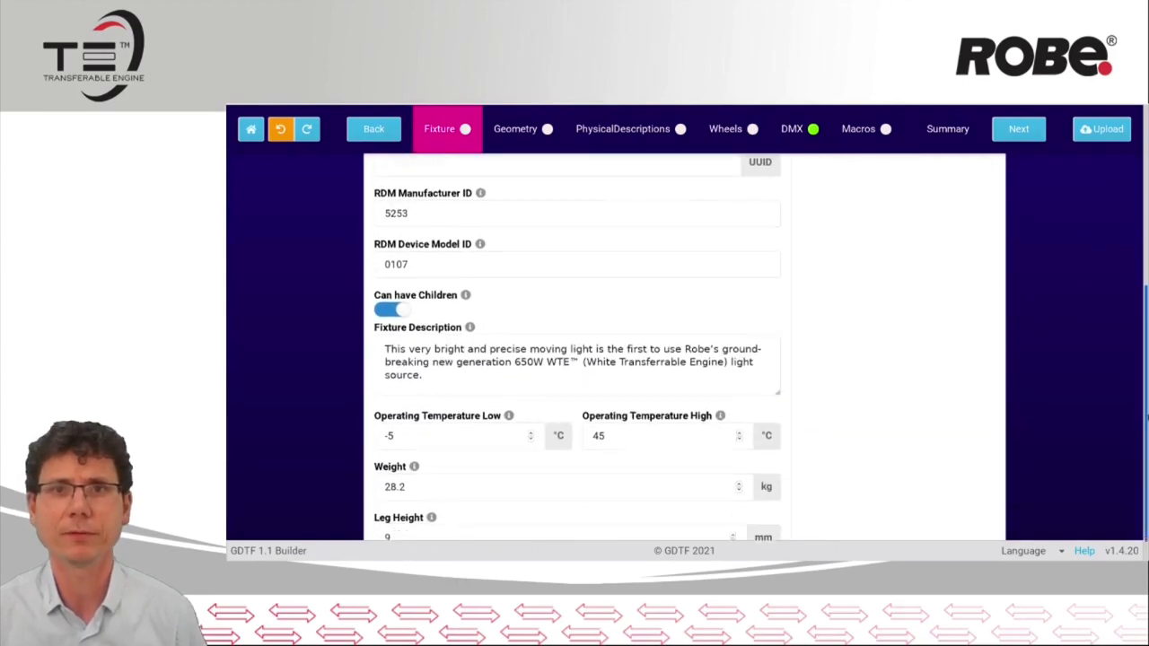
scroll(716, 293, up, 4)
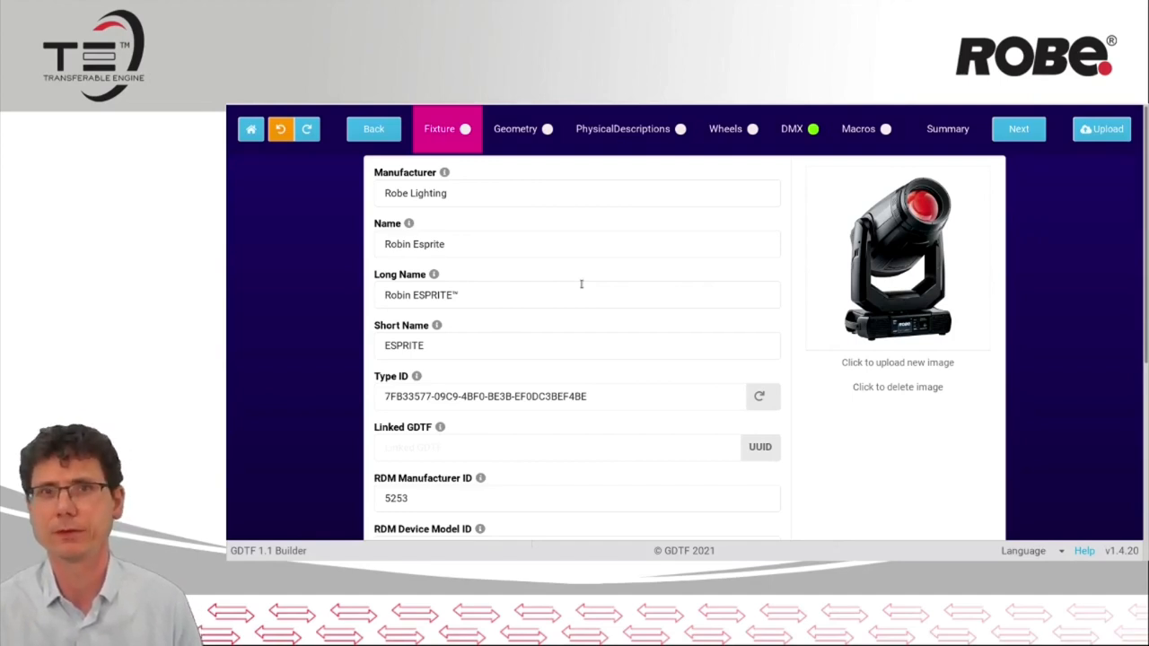
scroll(580, 269, down, 2)
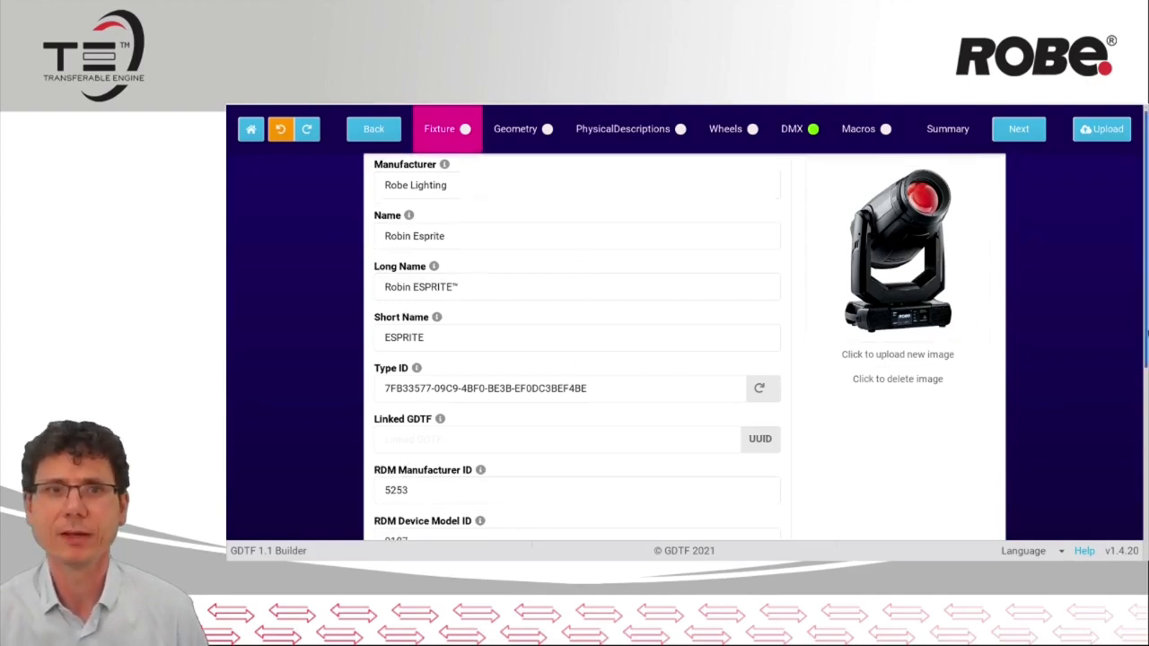
scroll(458, 368, down, 2)
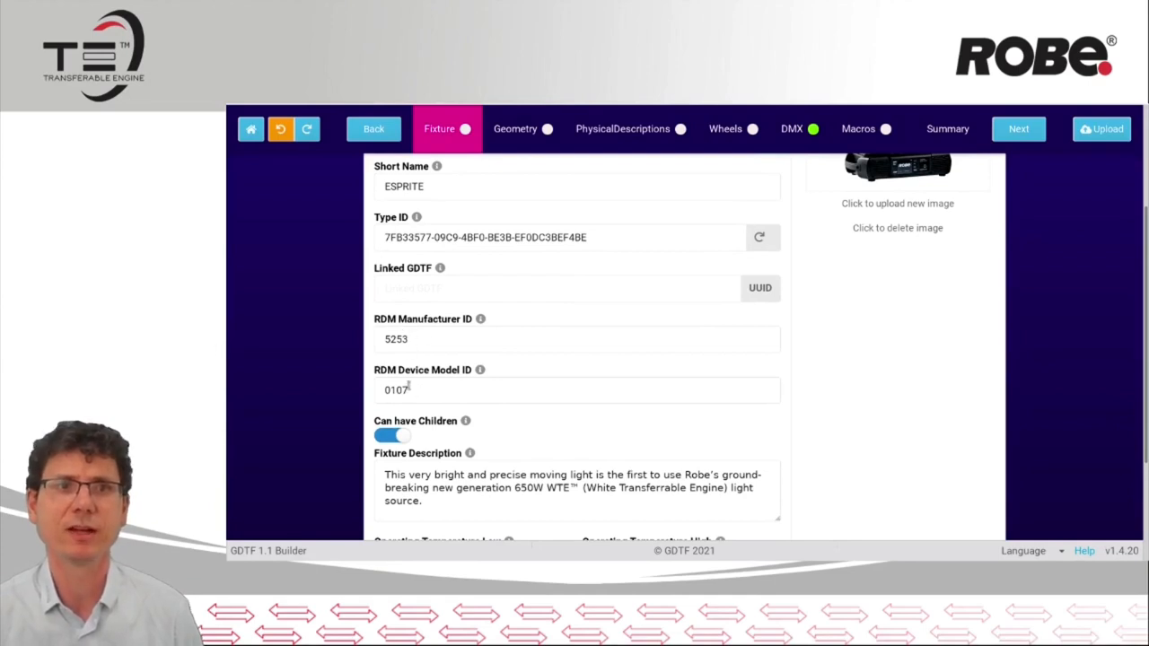
scroll(590, 506, down, 5)
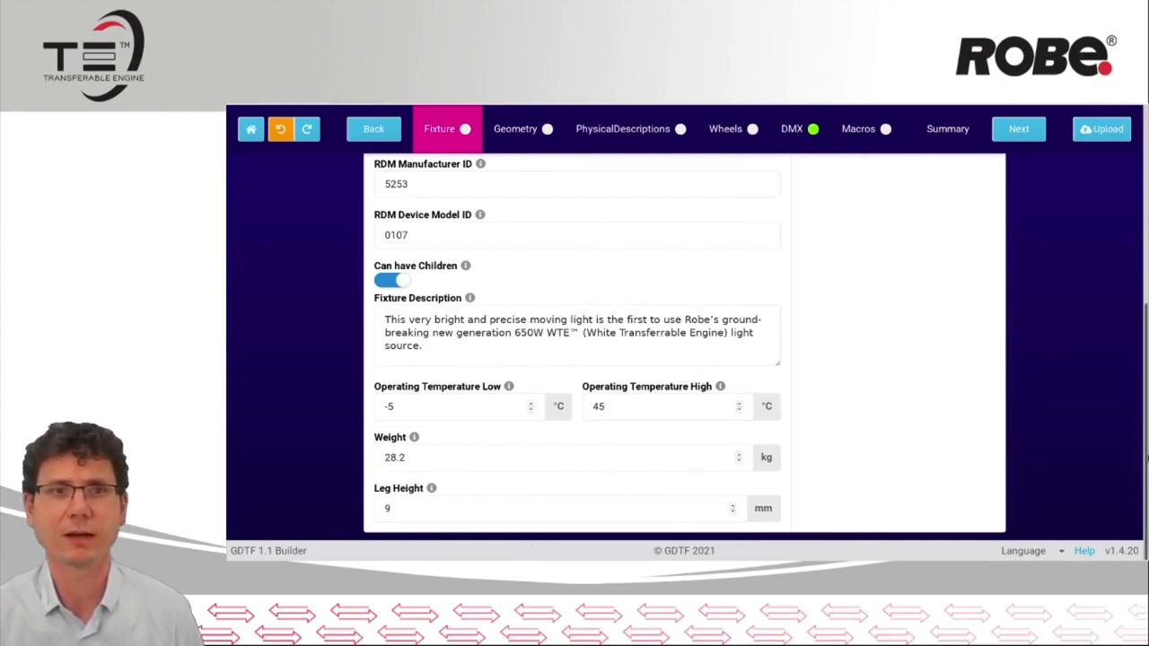
drag(1147, 459, 1147, 235)
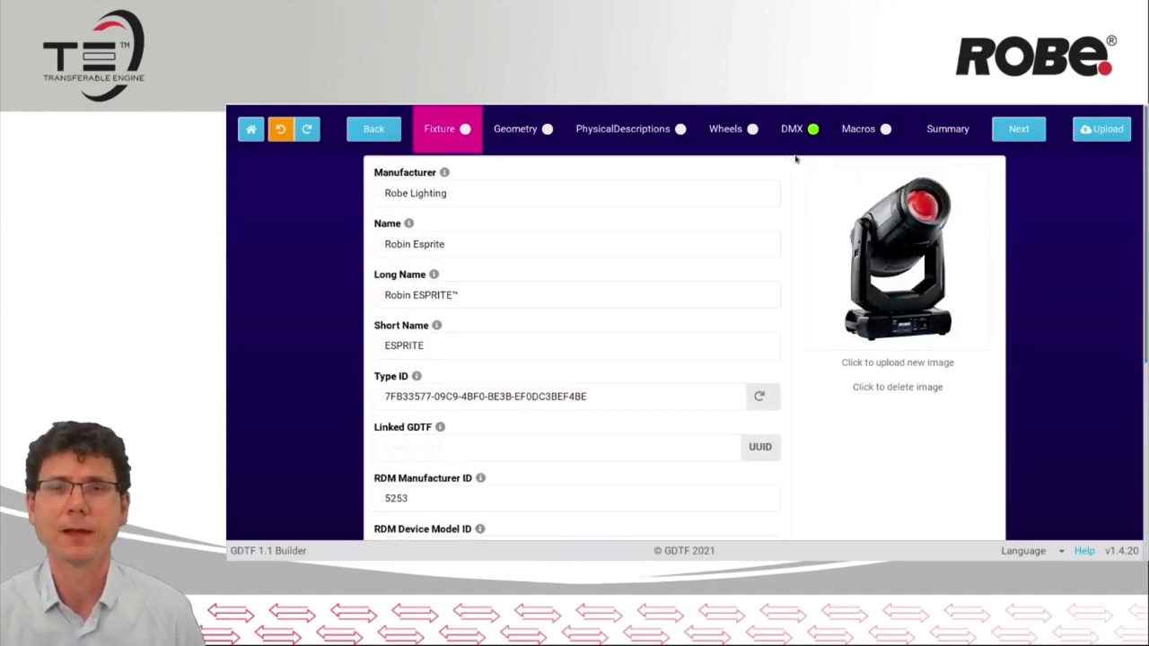
Open the fixture's DMX section, show the DMX Modes list and select the yoke_Pan channel of Mode 1
click(794, 129)
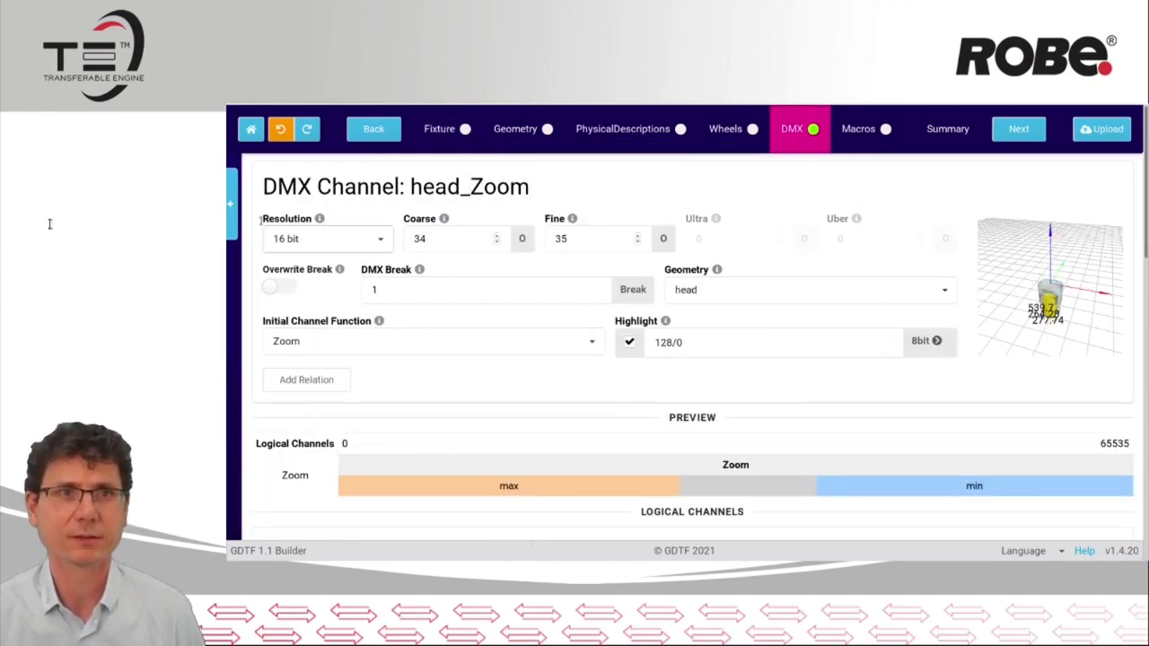
click(232, 222)
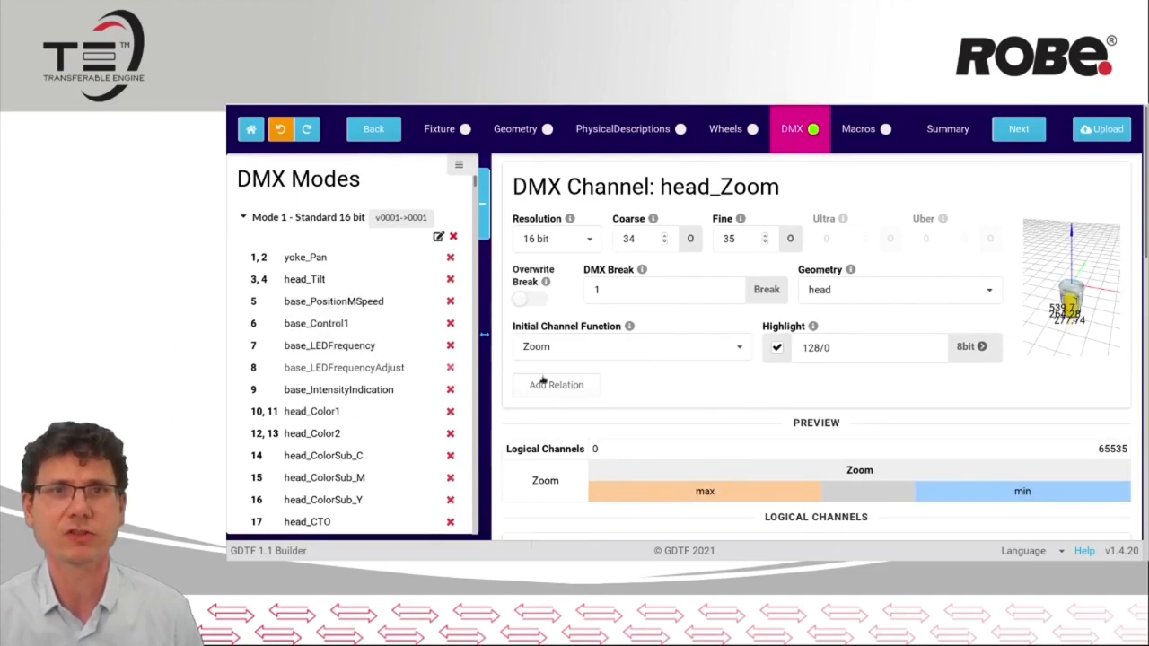
click(341, 259)
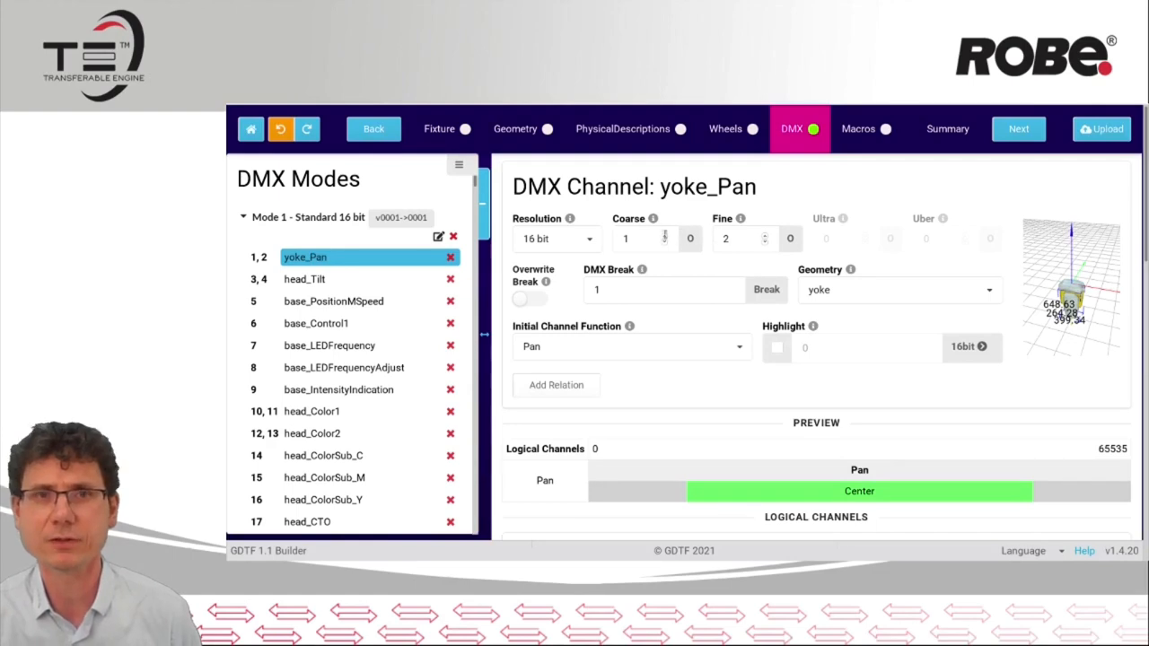
Examine the Pan channel function's attribute, DMX and physical ranges, and its additional fade and acceleration properties, without changing them
scroll(601, 413, down, 5)
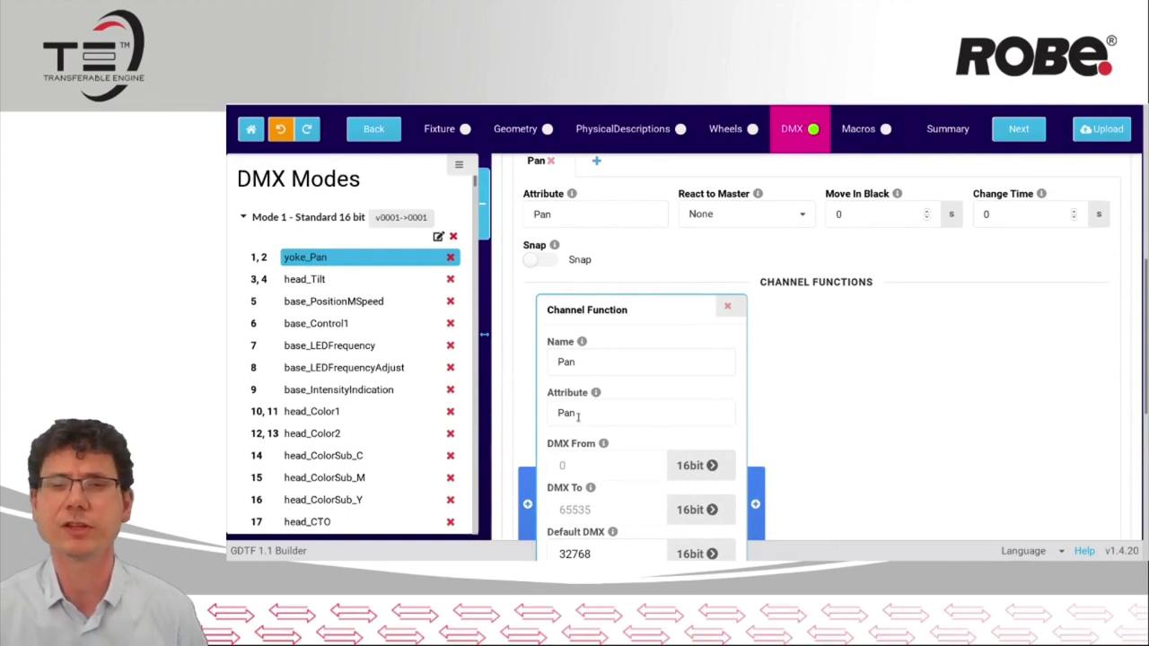
click(588, 364)
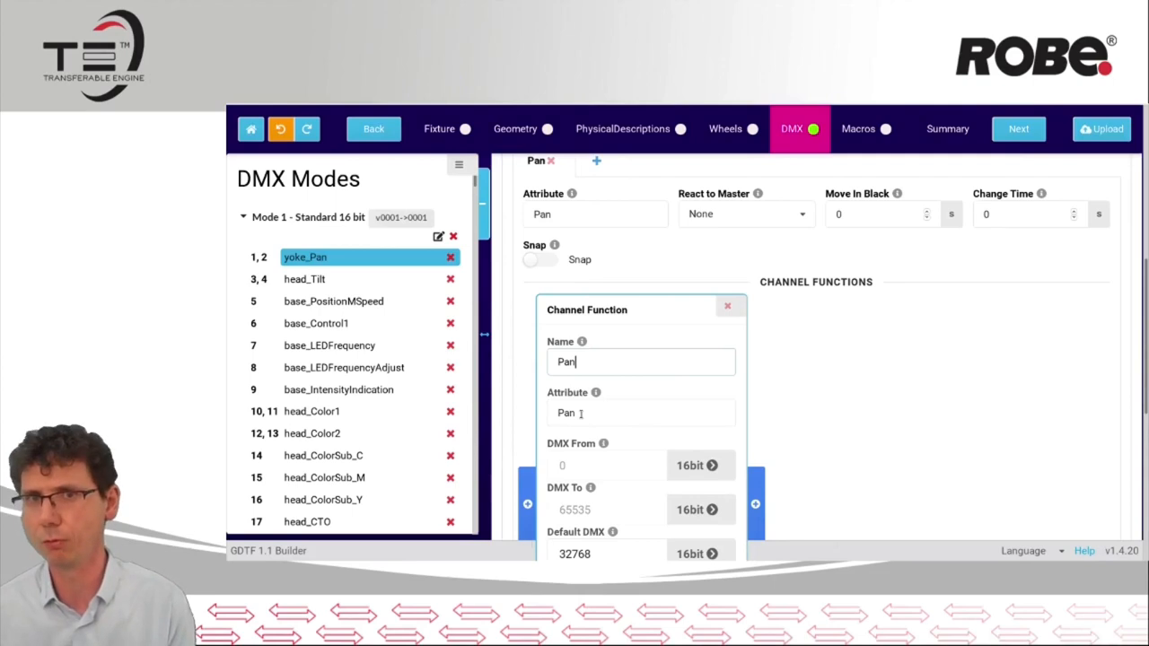
scroll(1014, 476, down, 3)
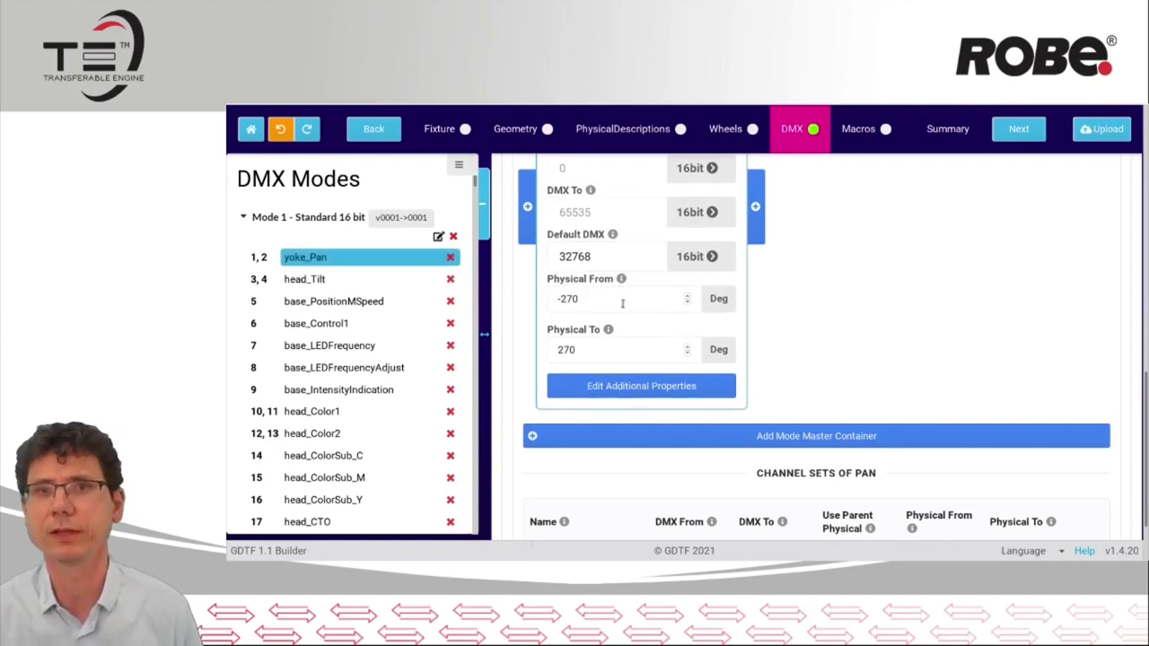
click(634, 391)
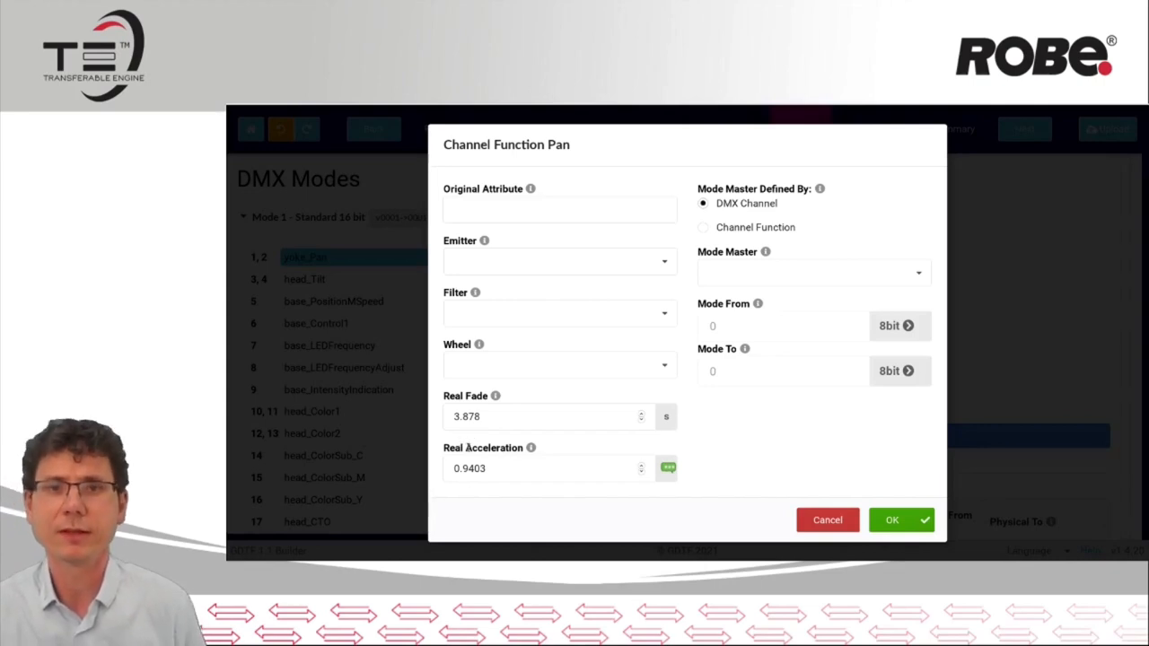
click(831, 525)
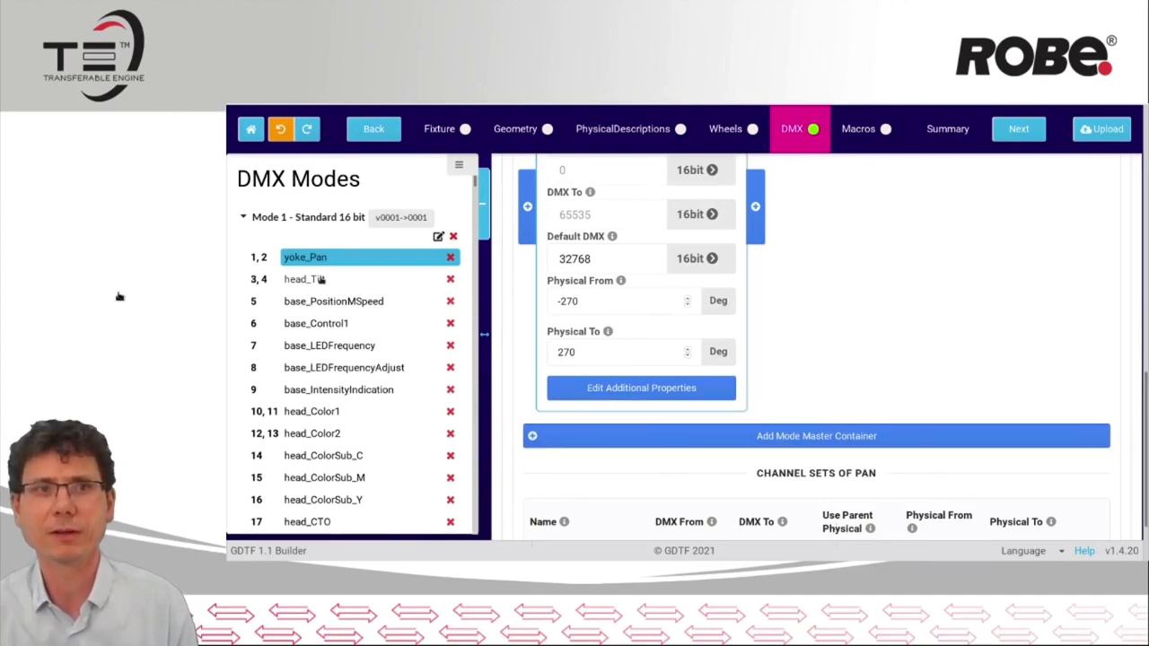
View the head_Tilt channel, switch to the head_Zoom channel, and collapse the DMX Modes list to show the Zoom channel's settings
click(334, 283)
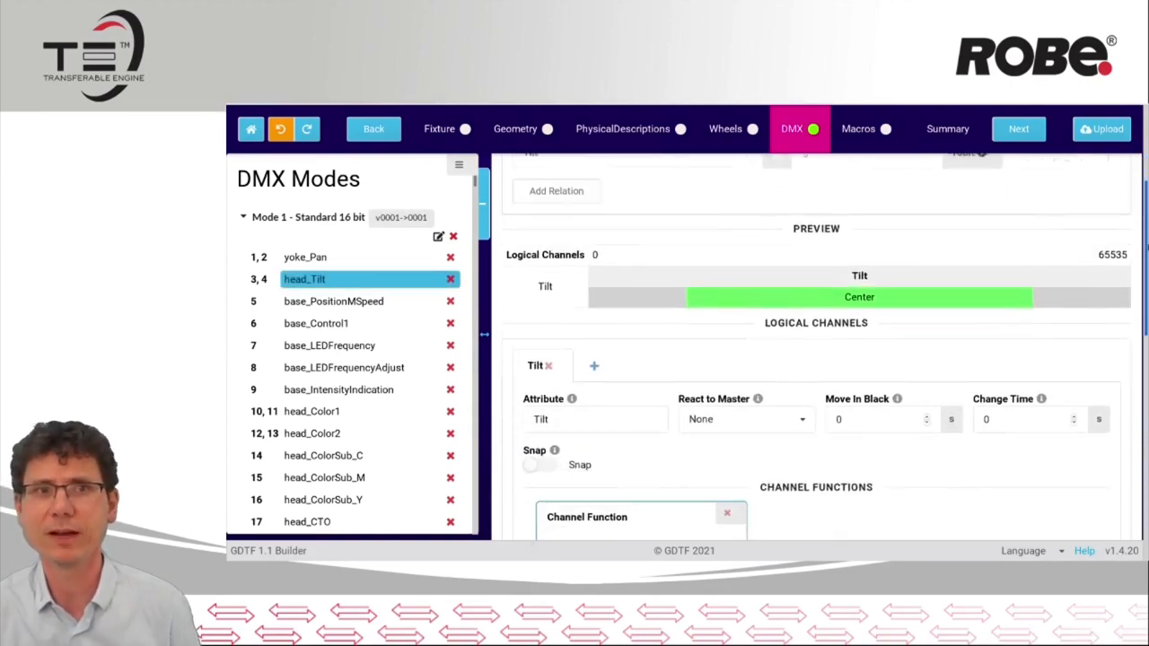
scroll(367, 457, down, 3)
scroll(367, 456, down, 5)
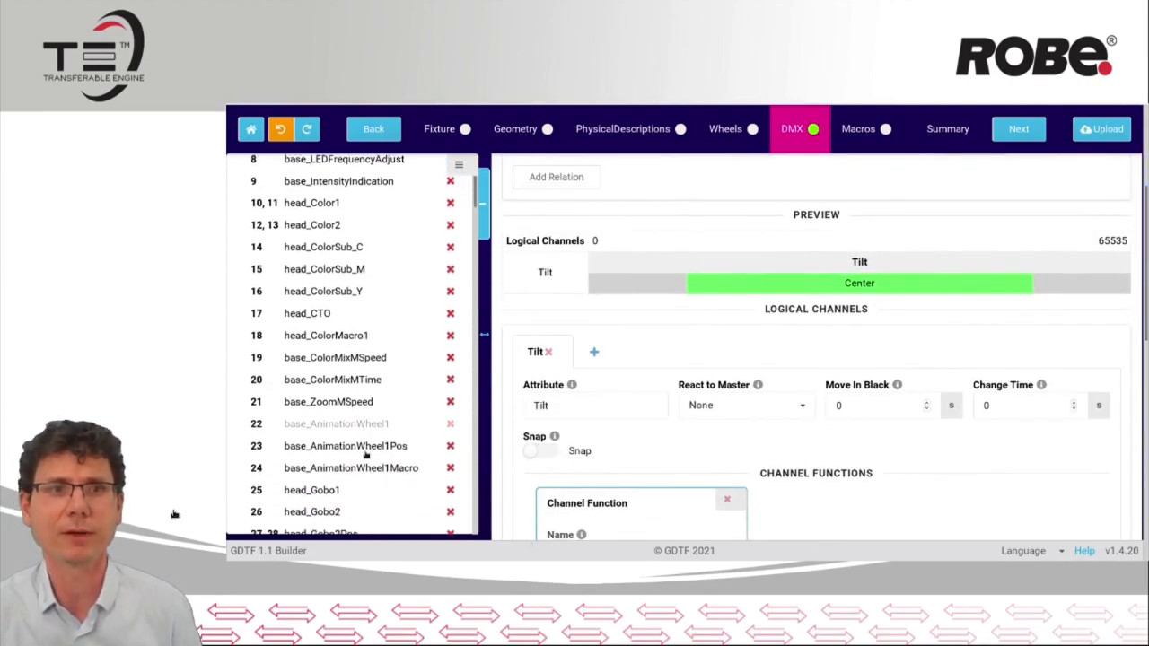
scroll(365, 456, down, 1)
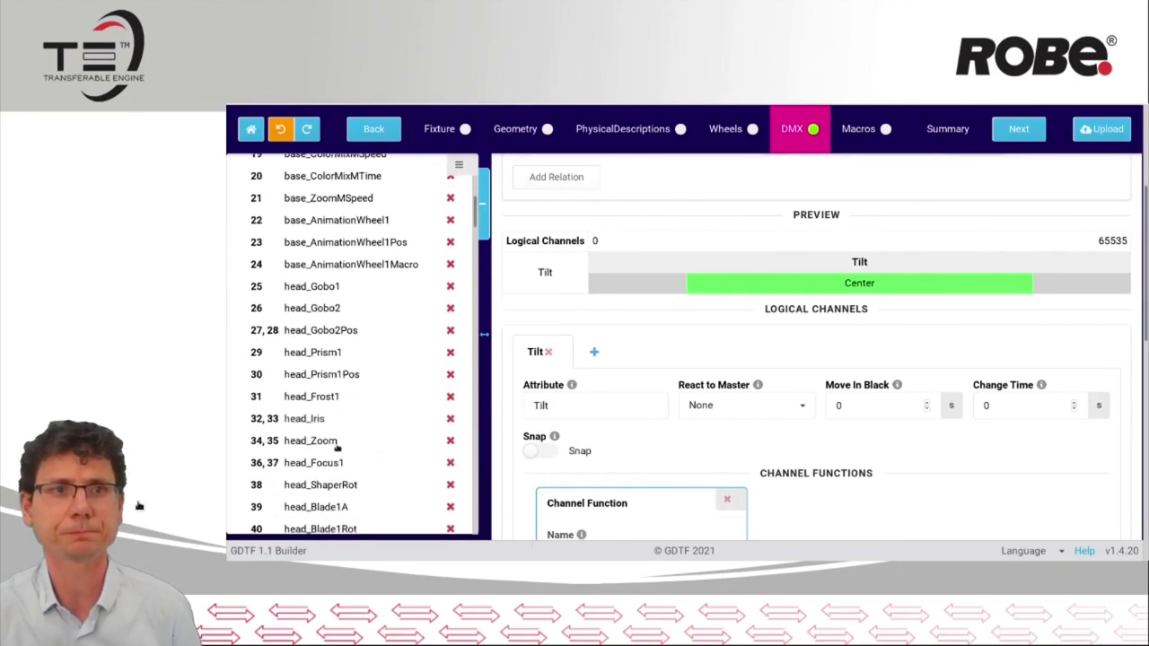
click(341, 441)
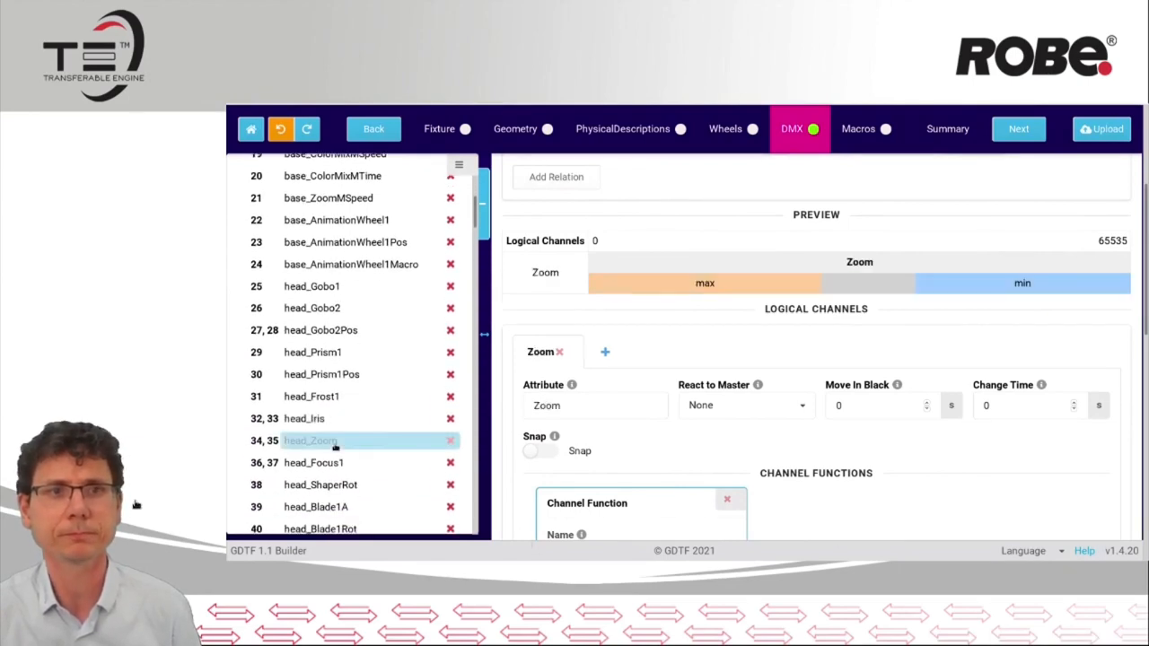
click(481, 229)
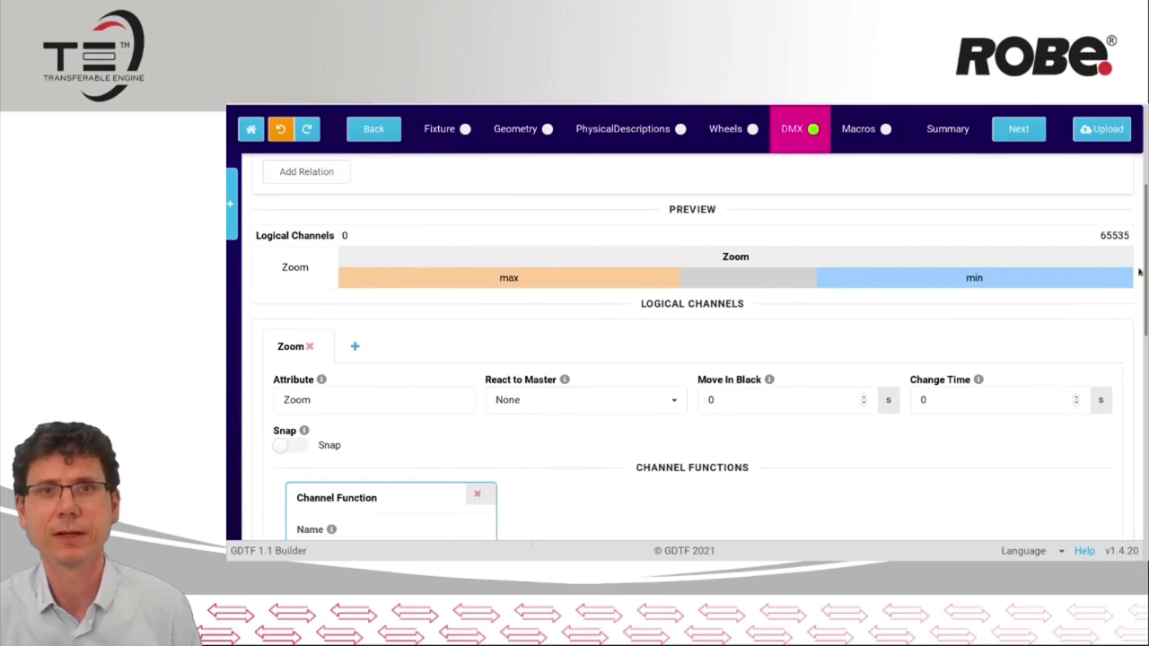
scroll(1139, 272, up, 3)
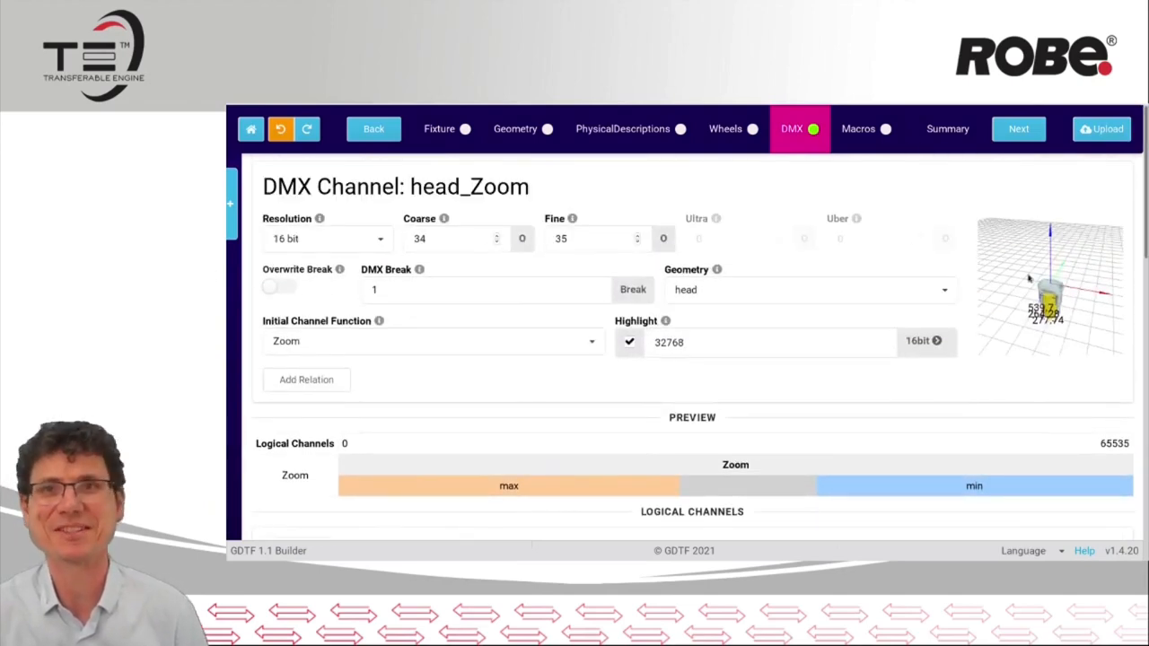
Examine the Zoom channel function's DMX and physical ranges, additional properties and channel sets, without changing them
drag(1147, 194, 1147, 397)
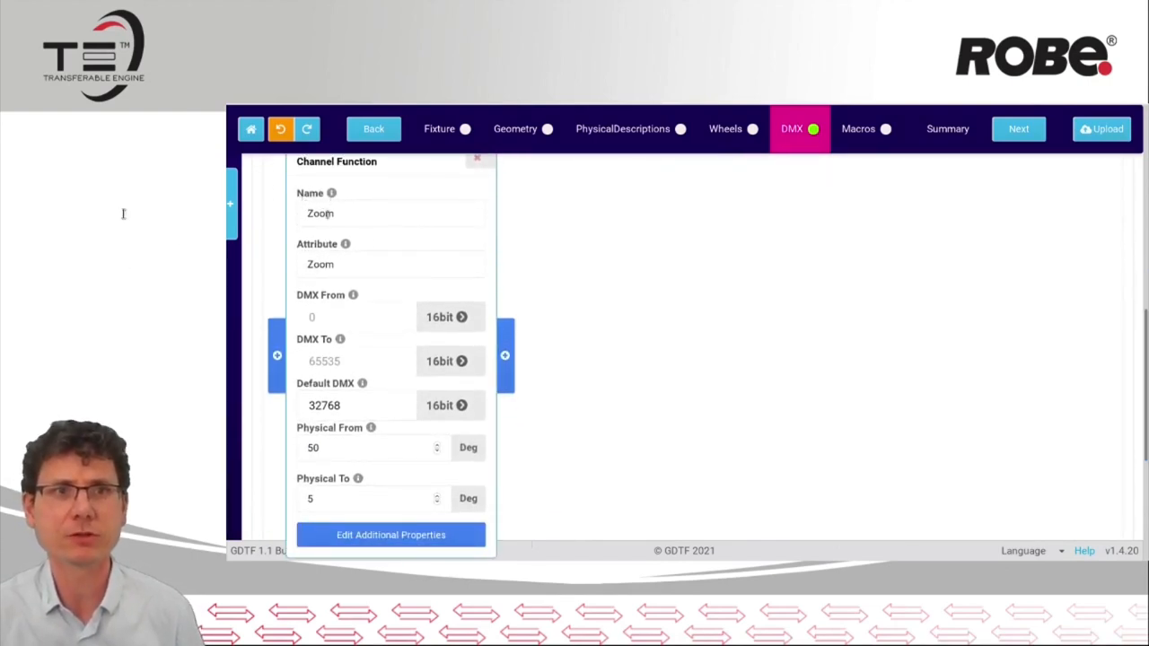
drag(1147, 388, 1148, 452)
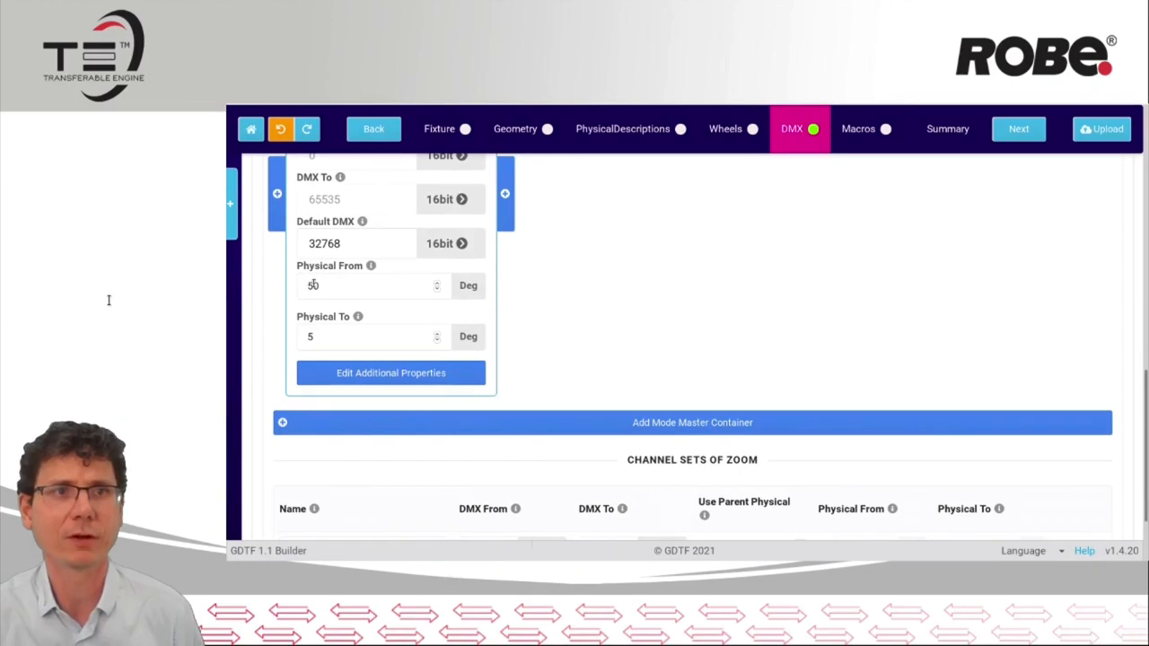
click(357, 375)
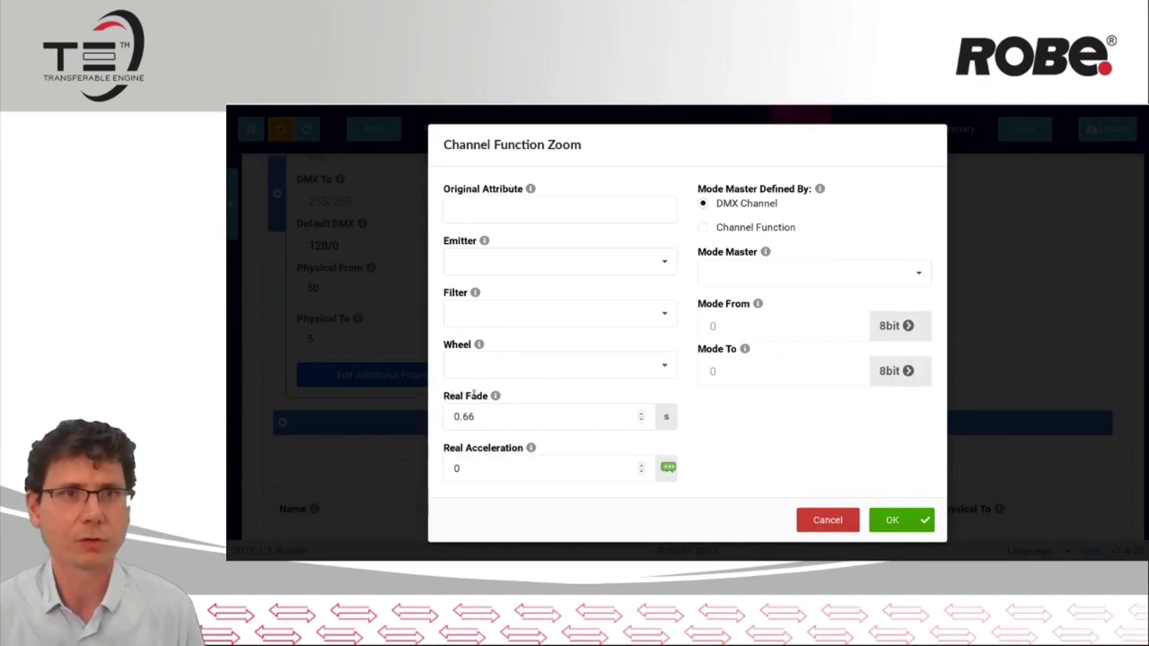
click(828, 520)
scroll(708, 533, down, 1)
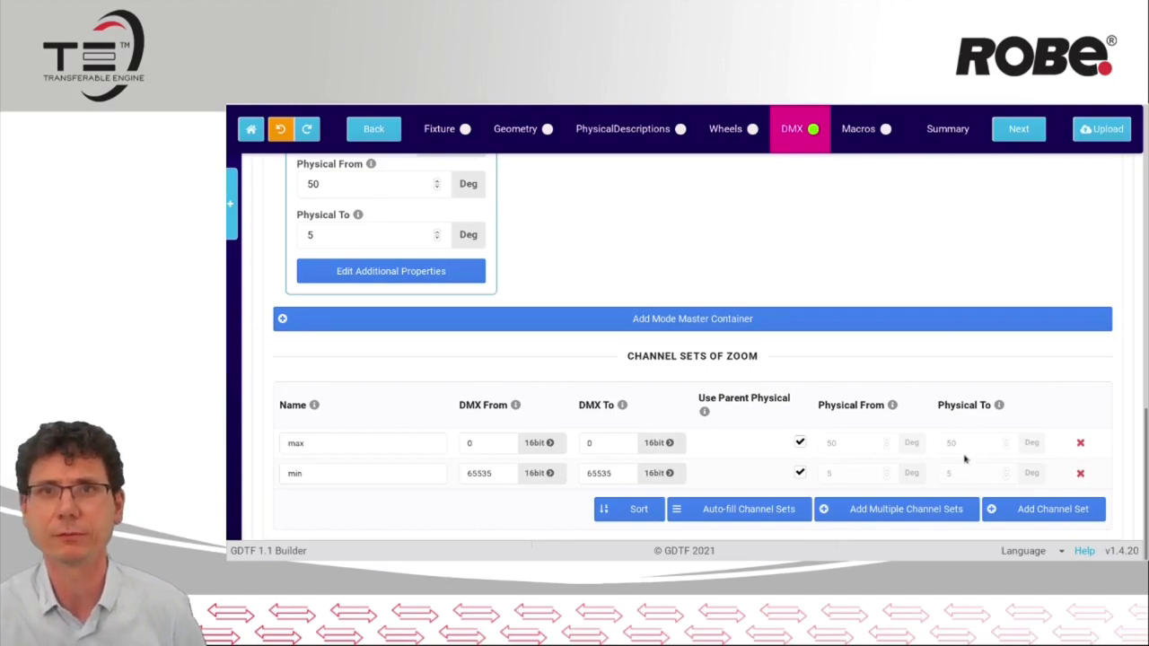
Open the fixture's Wheels section, show the wheel list and select the Deep blue slot of ColorWheel 1
click(727, 139)
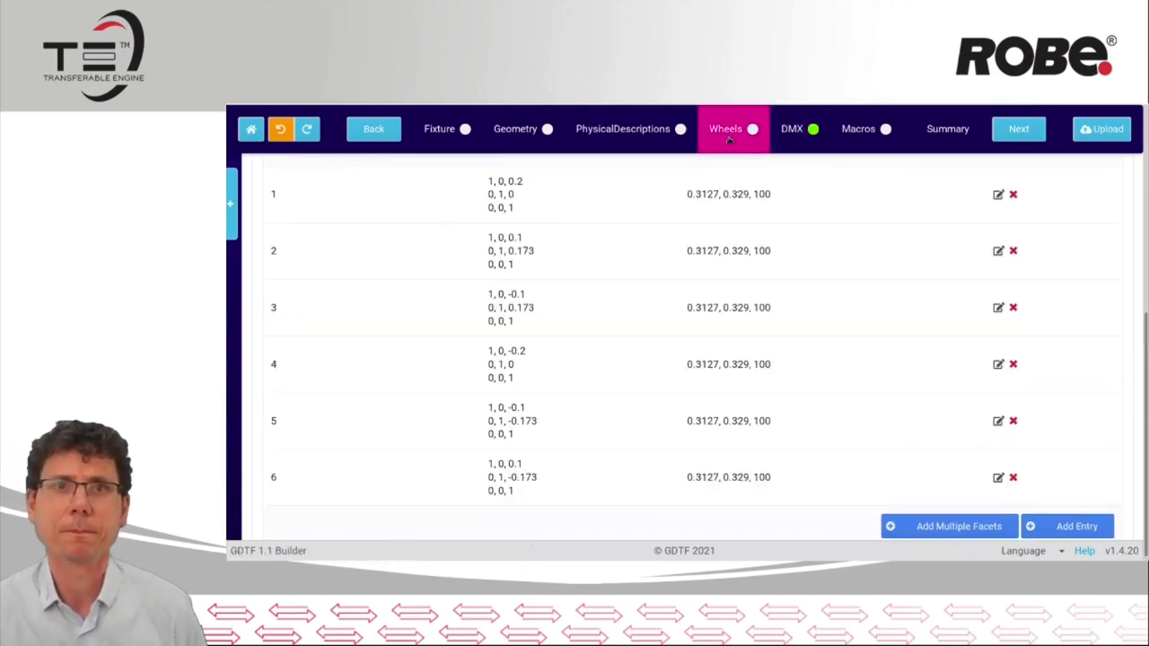
click(237, 218)
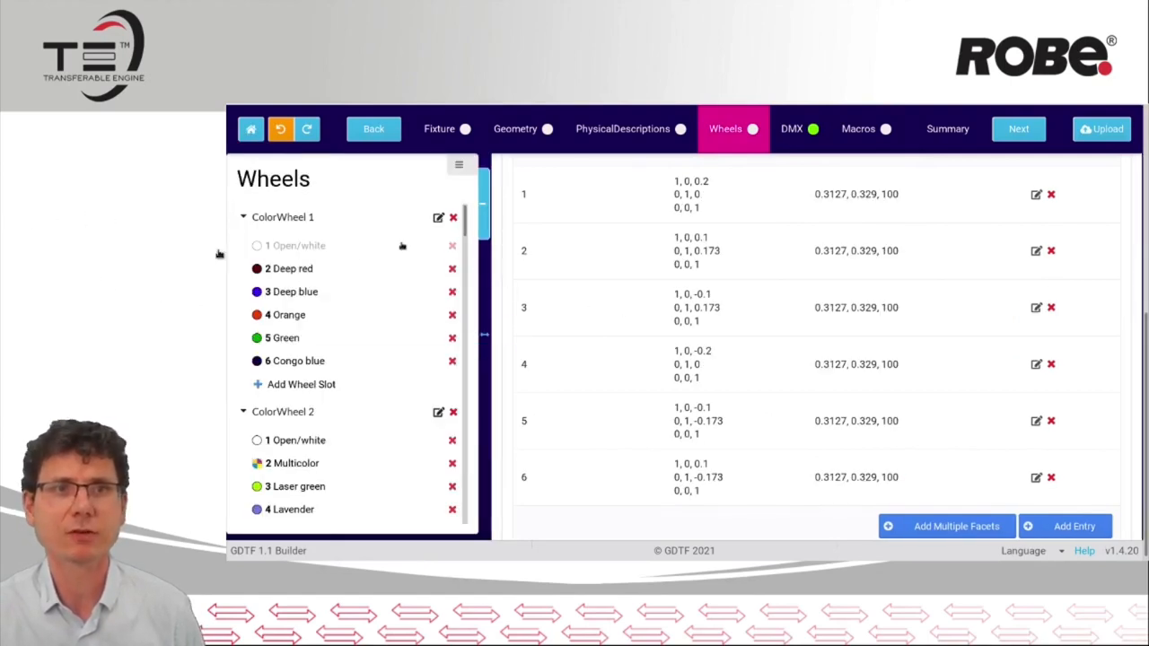
scroll(305, 270, down, 3)
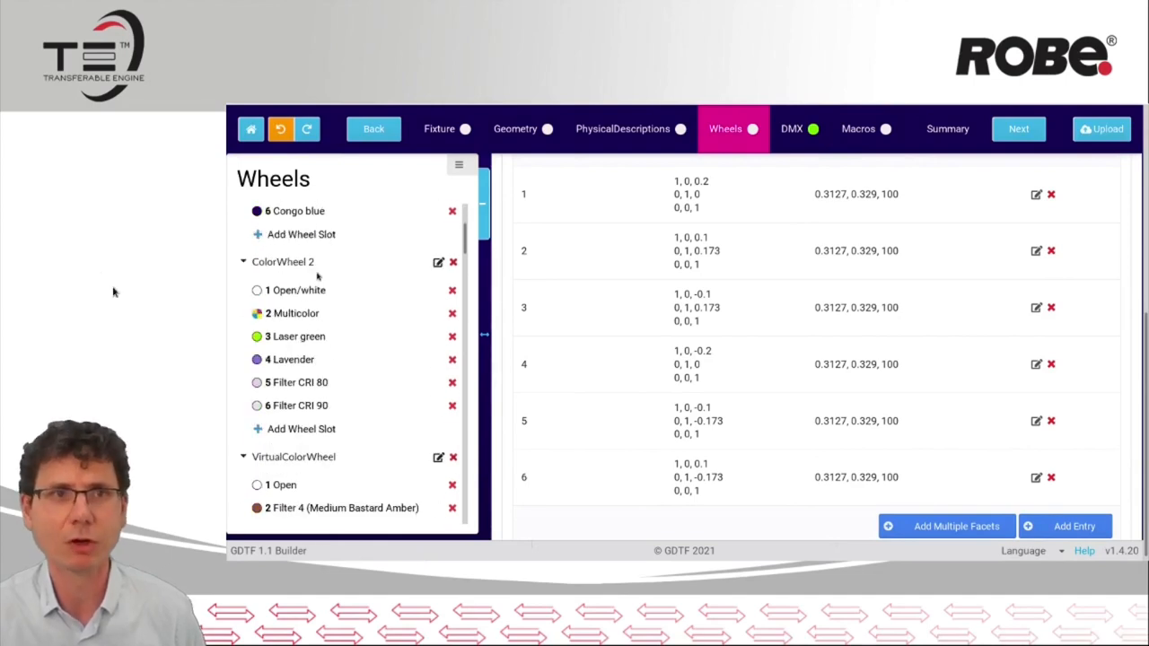
scroll(318, 275, up, 1)
click(297, 255)
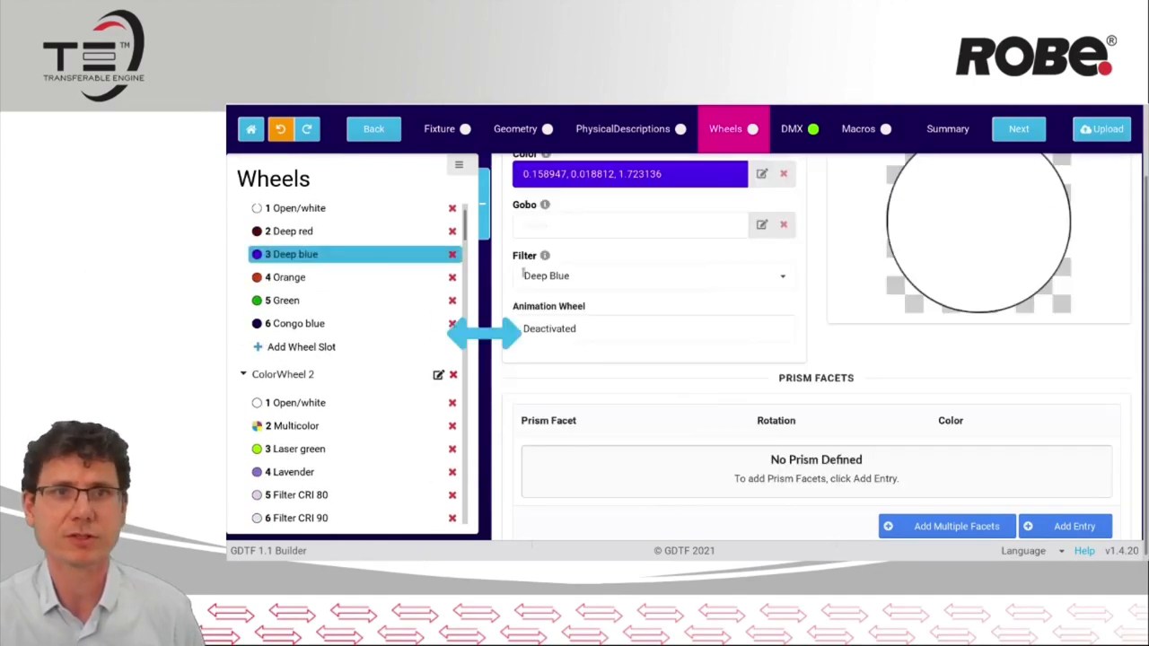
View the Multicolor slot of ColorWheel 2 and the Gobo2 slot of the StaticGoboWheel with their preview images
scroll(692, 381, up, 1)
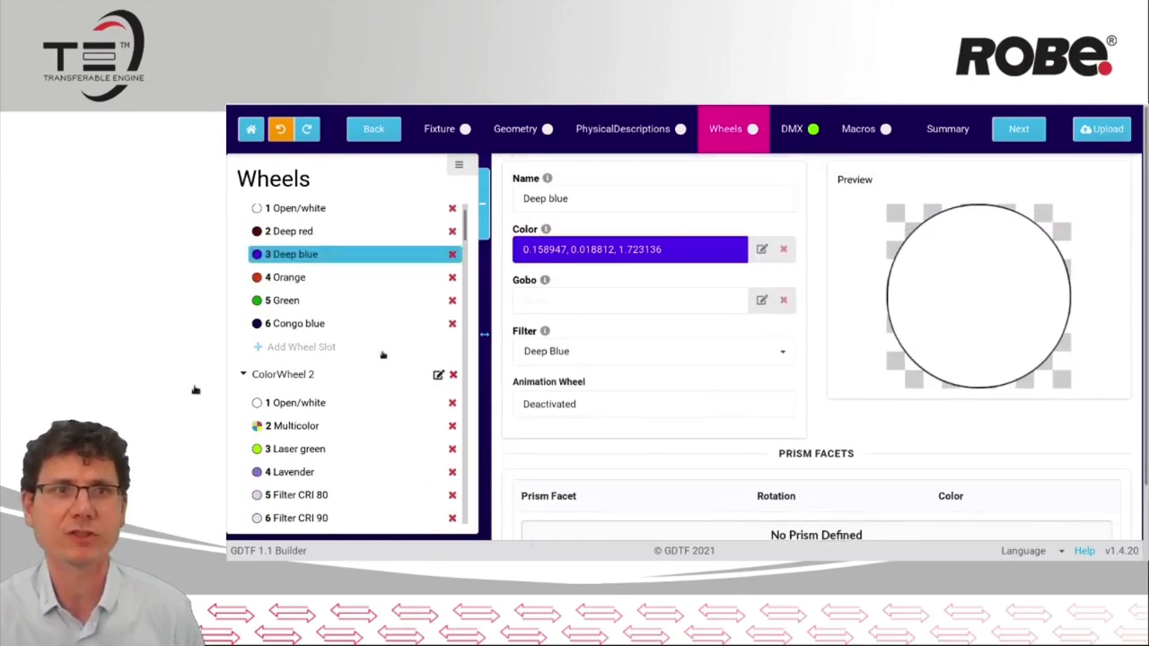
click(297, 425)
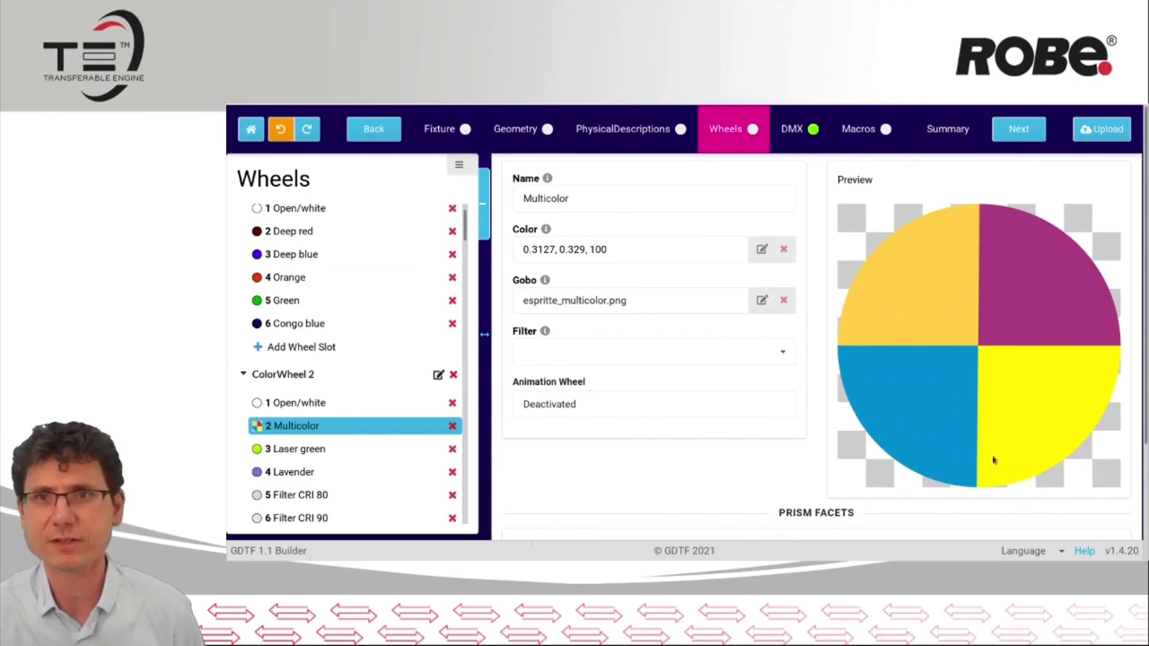
scroll(379, 486, down, 5)
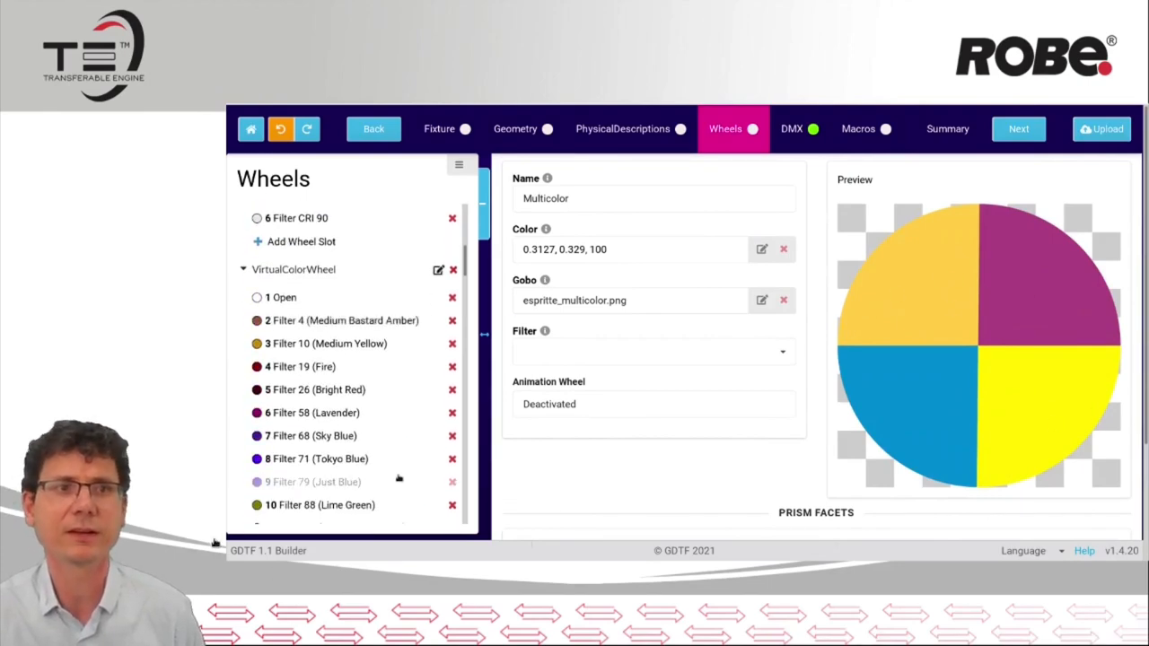
drag(460, 271, 487, 459)
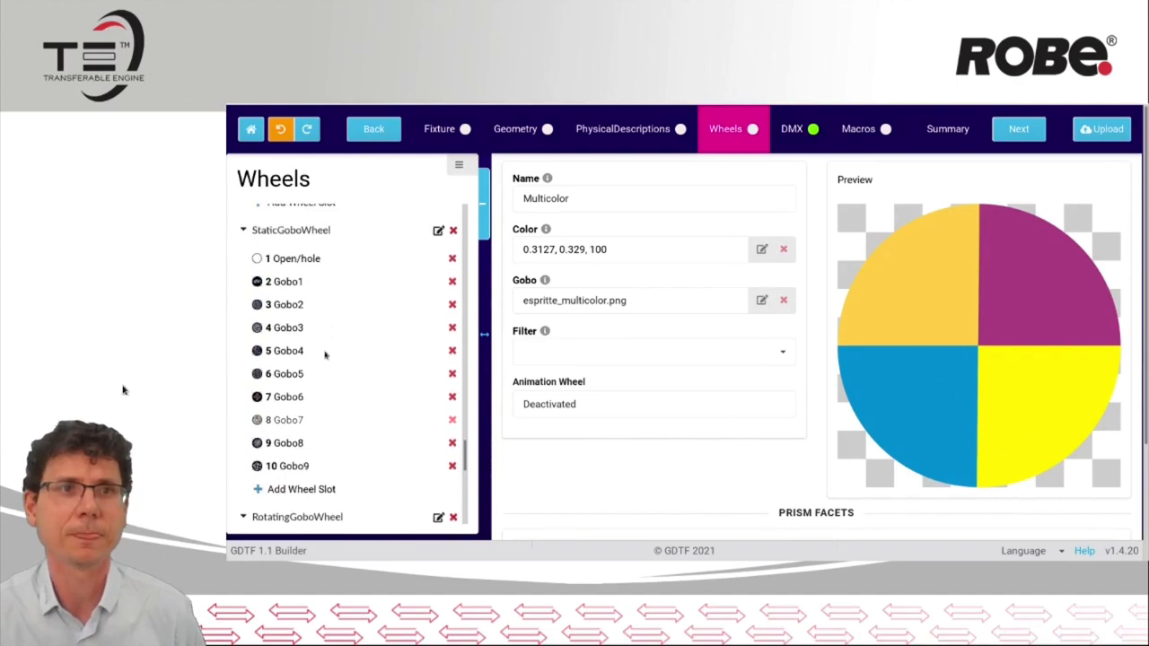
click(286, 305)
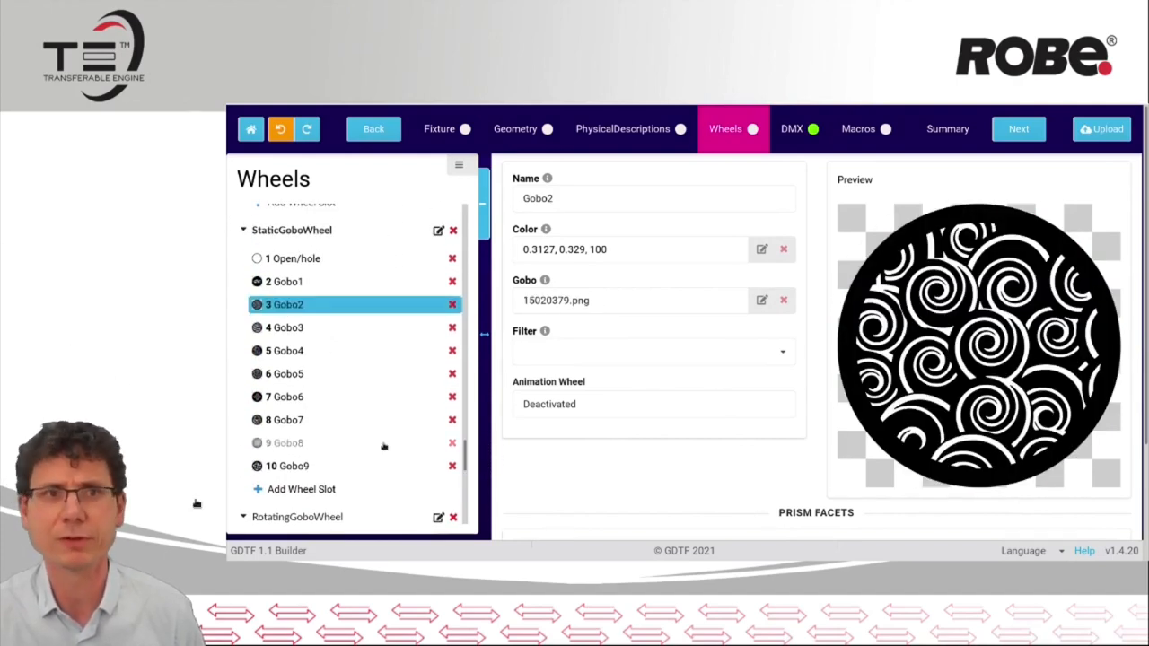
Select the Prism slot of the Prism wheel and show its list of prism facets
scroll(381, 446, down, 9)
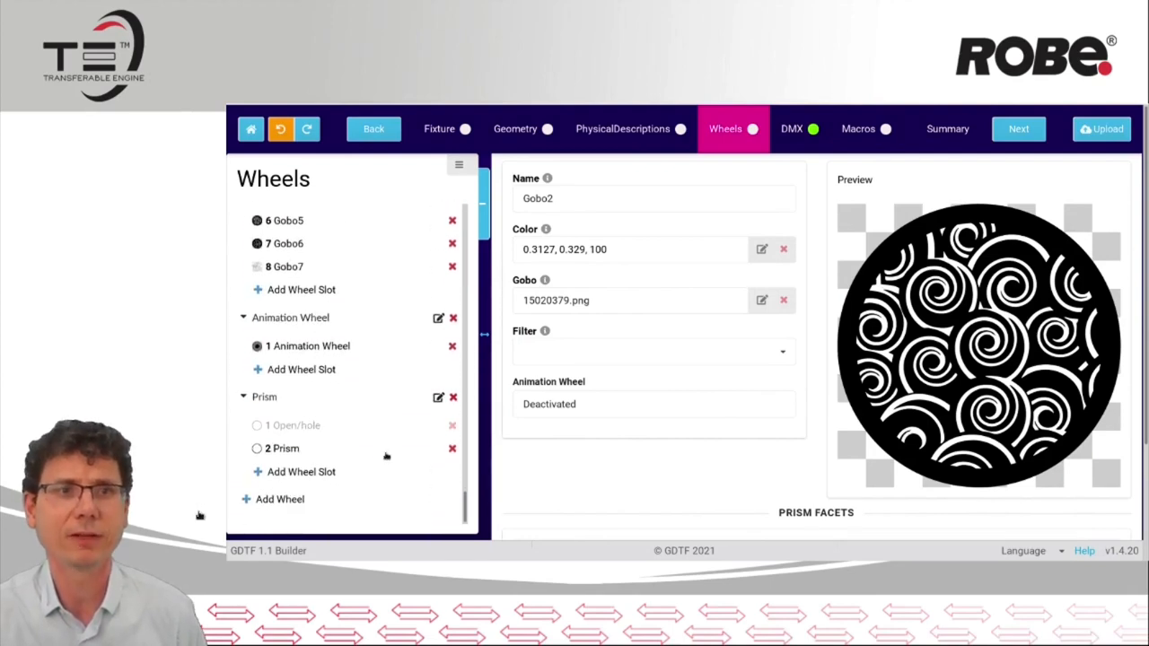
click(302, 451)
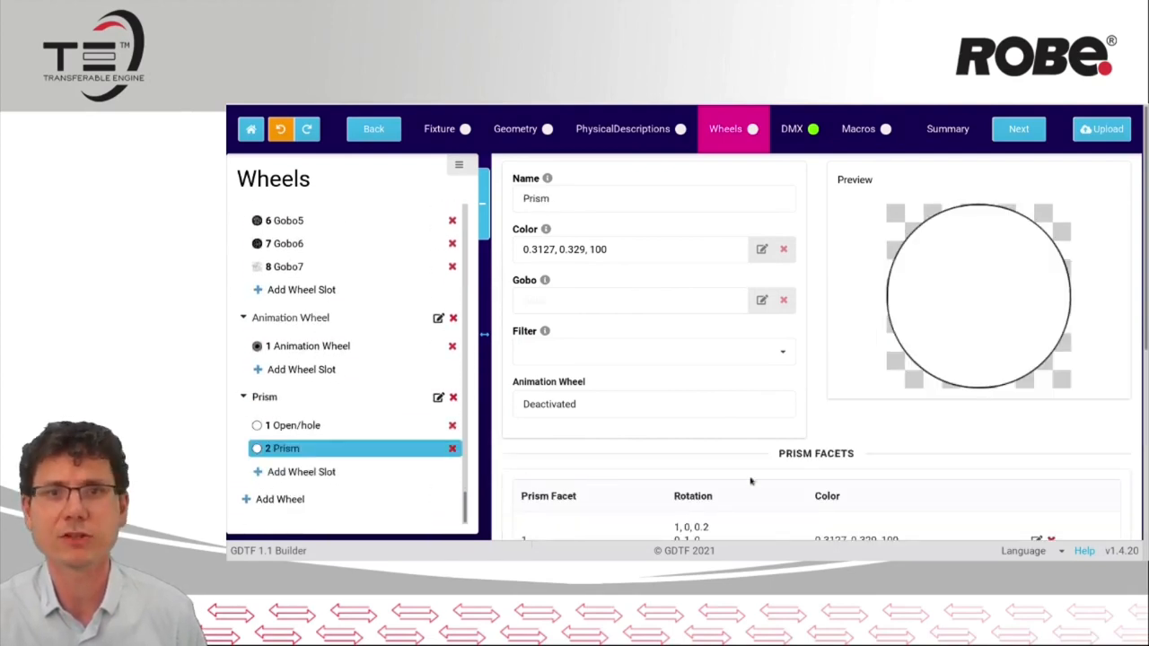
scroll(1091, 274, down, 5)
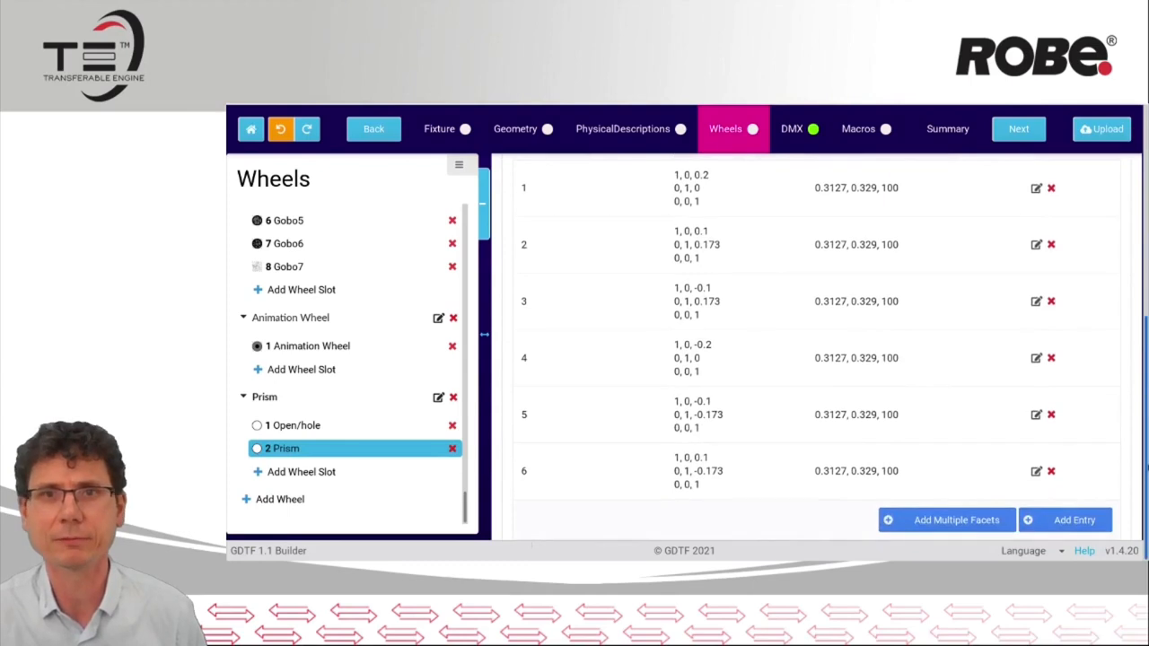
Open the second prism facet for editing, preview the facets as circles, and close it without saving
click(1035, 246)
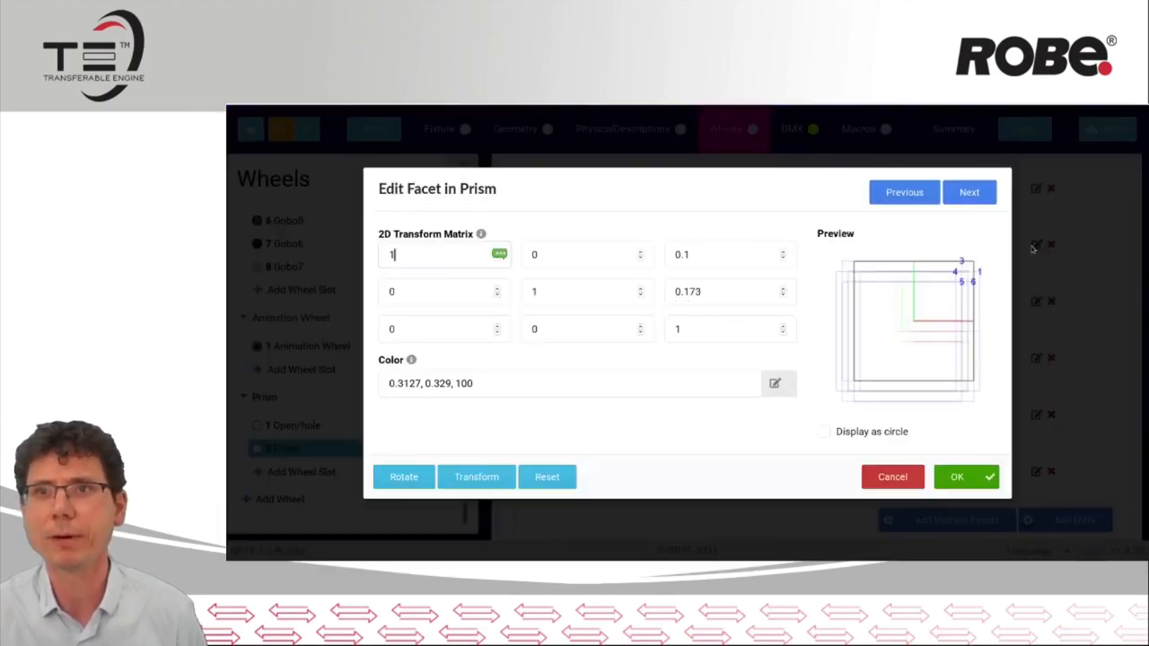
click(862, 432)
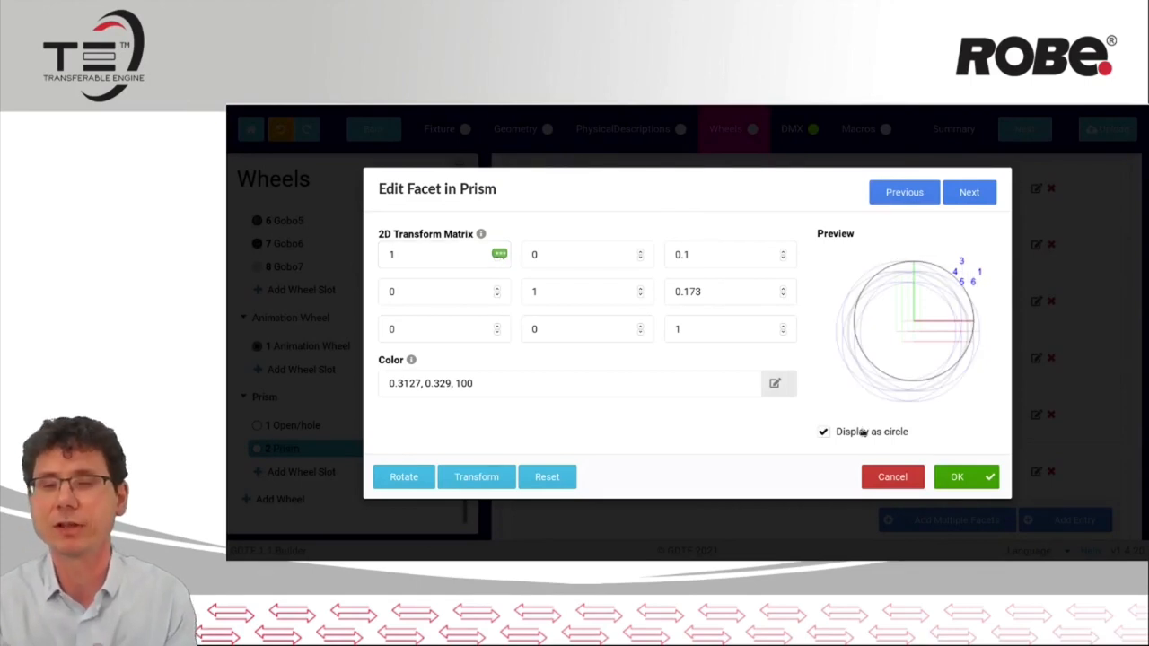
click(907, 483)
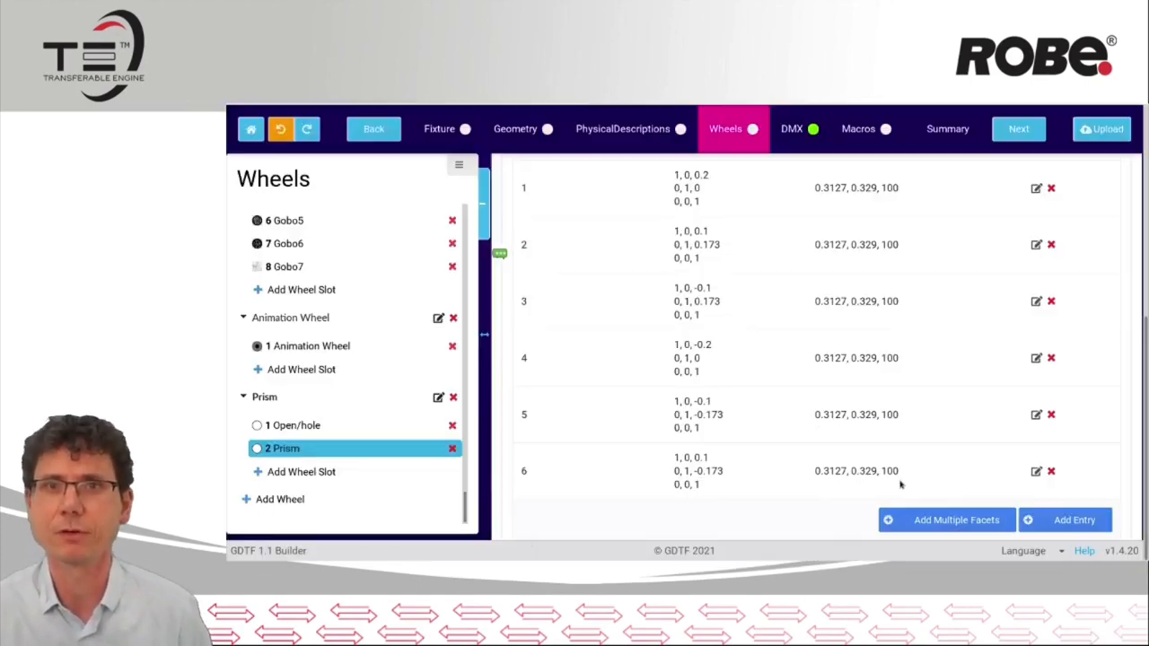
Open the fixture's physical descriptions and view the power consumption, voltage and frequency settings of the Power IN connector
click(647, 137)
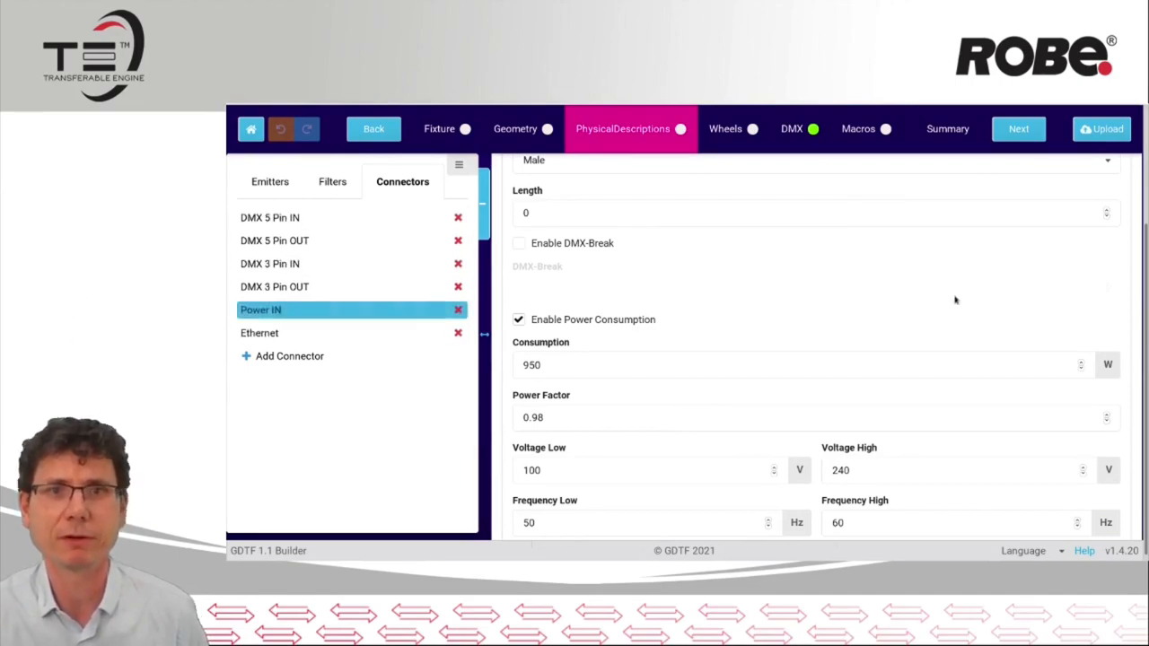
scroll(1041, 341, down, 1)
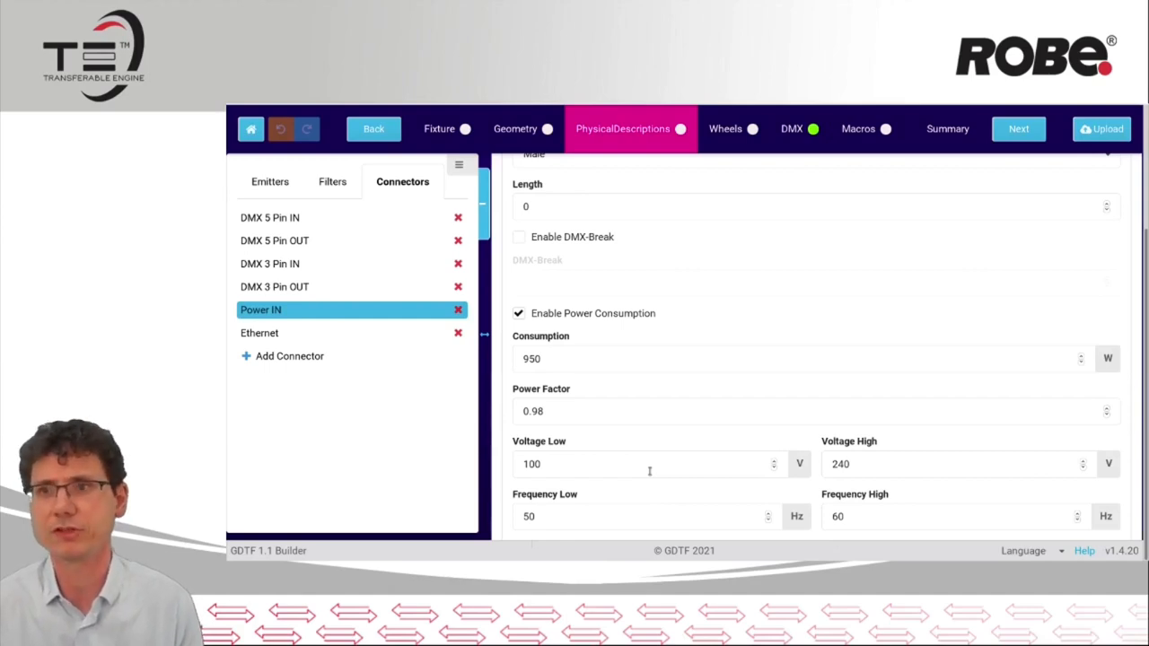
Open the fixture's geometry, select the beam under the head, and examine its lamp type, power and luminous flux properties
click(511, 129)
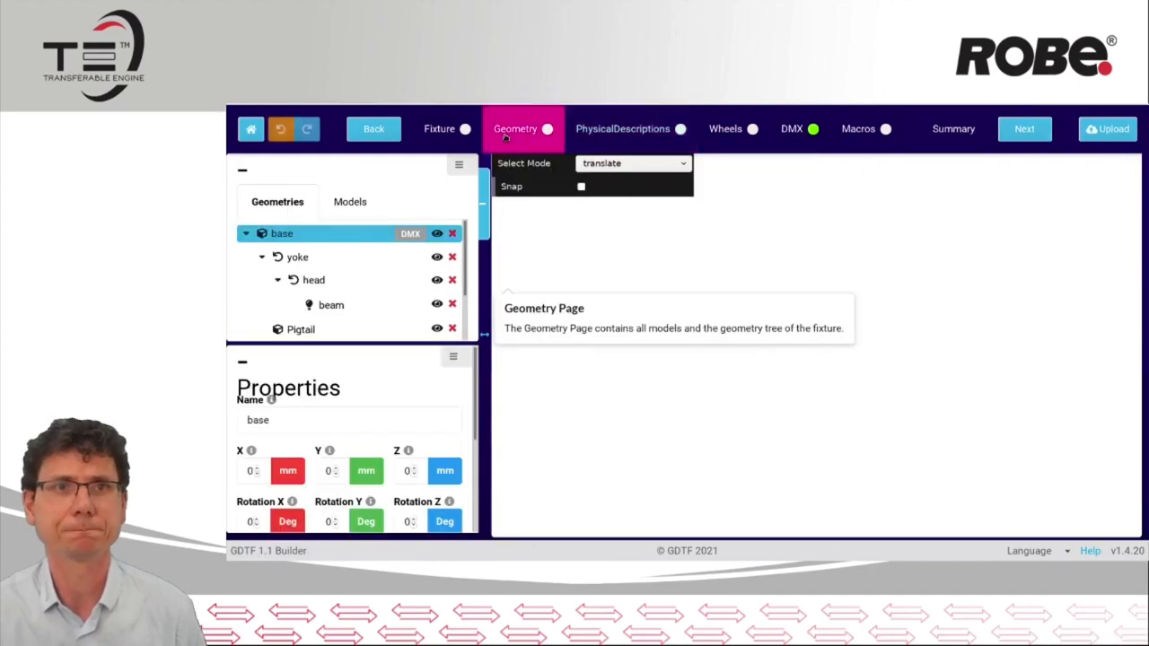
drag(752, 374, 824, 428)
click(359, 310)
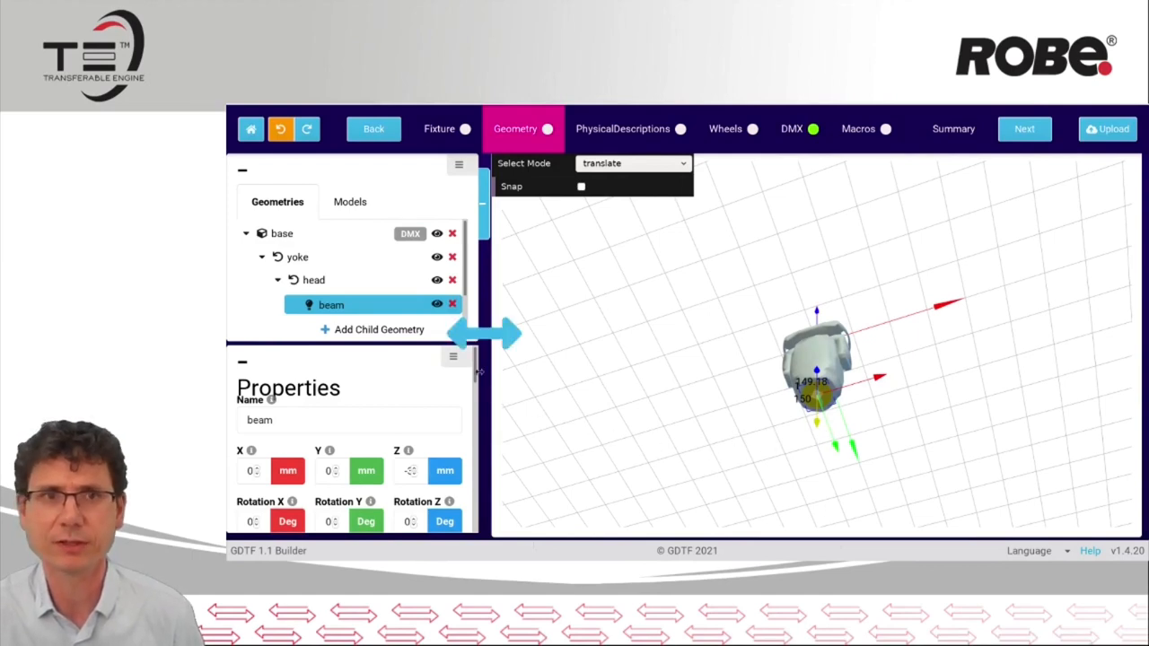
drag(476, 373, 480, 447)
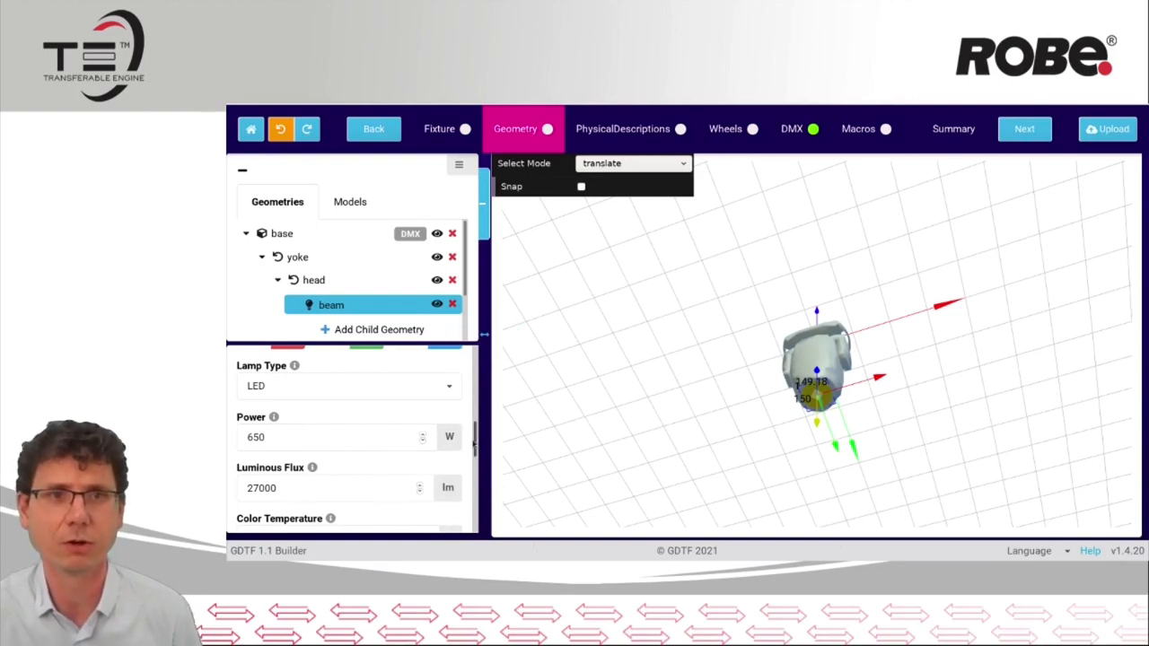
drag(475, 440, 473, 356)
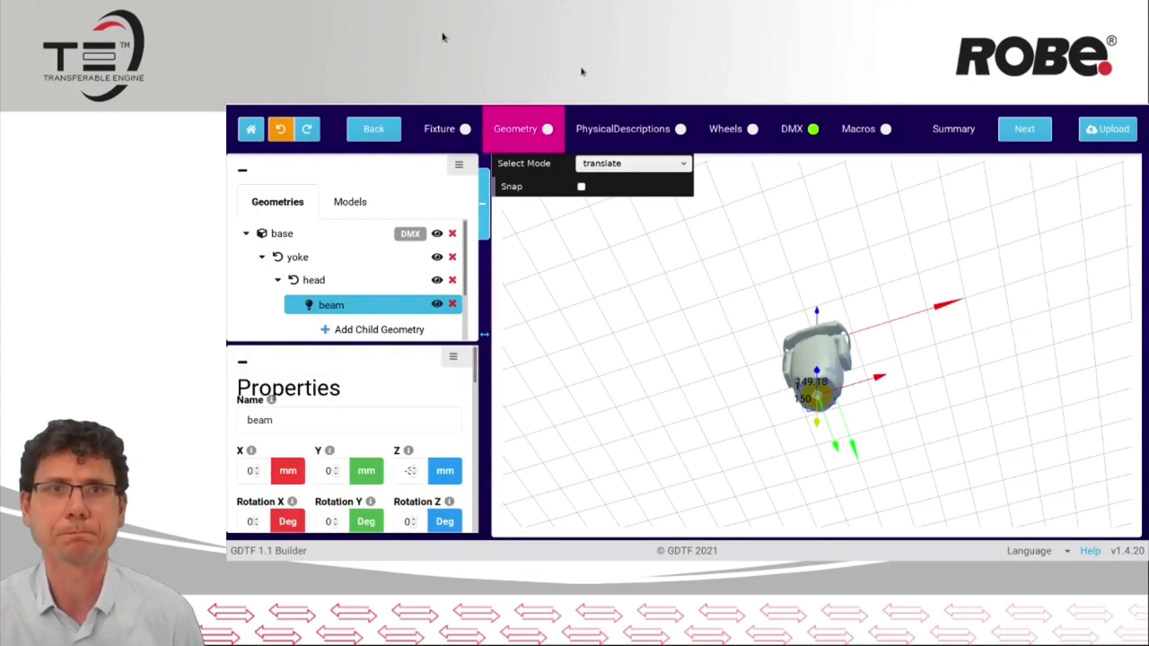